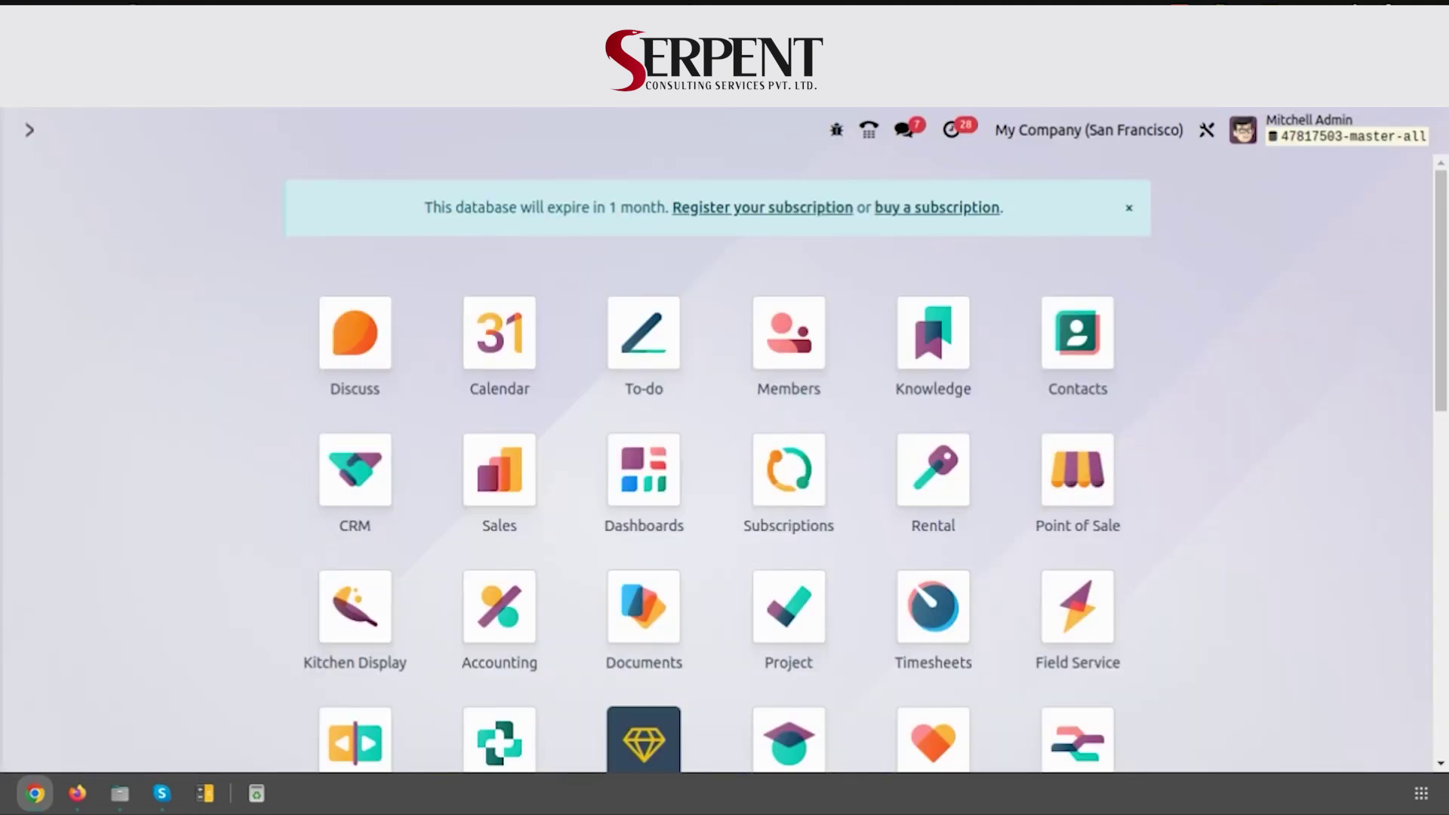
{"action": "type", "text": "po"}
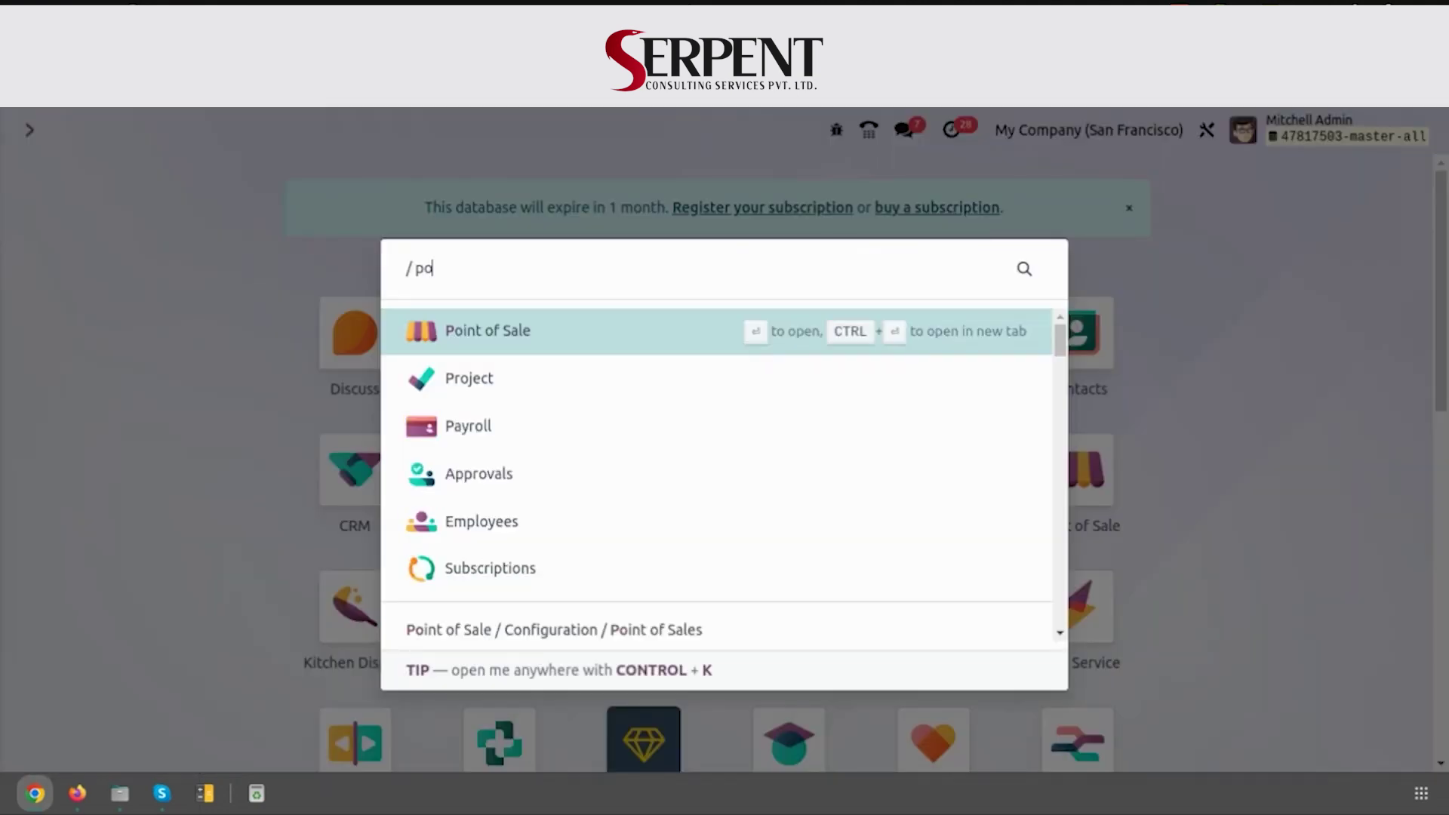
{"action": "type", "text": "s"}
Launch the Point of Sale app from the command palette and reload its dashboard
{"action": "key", "text": "Return"}
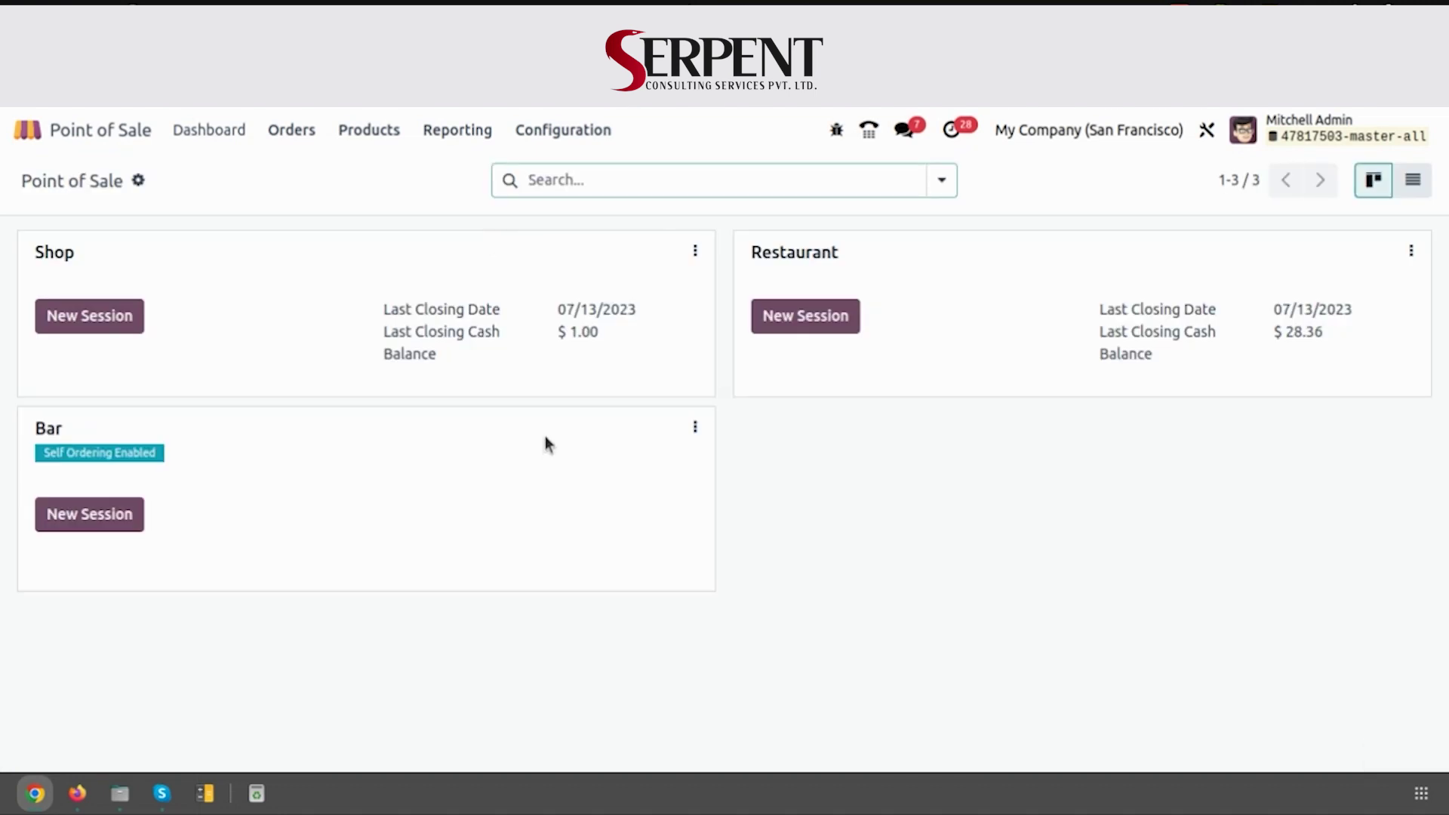
{"action": "key", "text": "F5"}
{"action": "left_click", "coordinate": [556, 129]}
{"action": "left_click", "coordinate": [570, 170]}
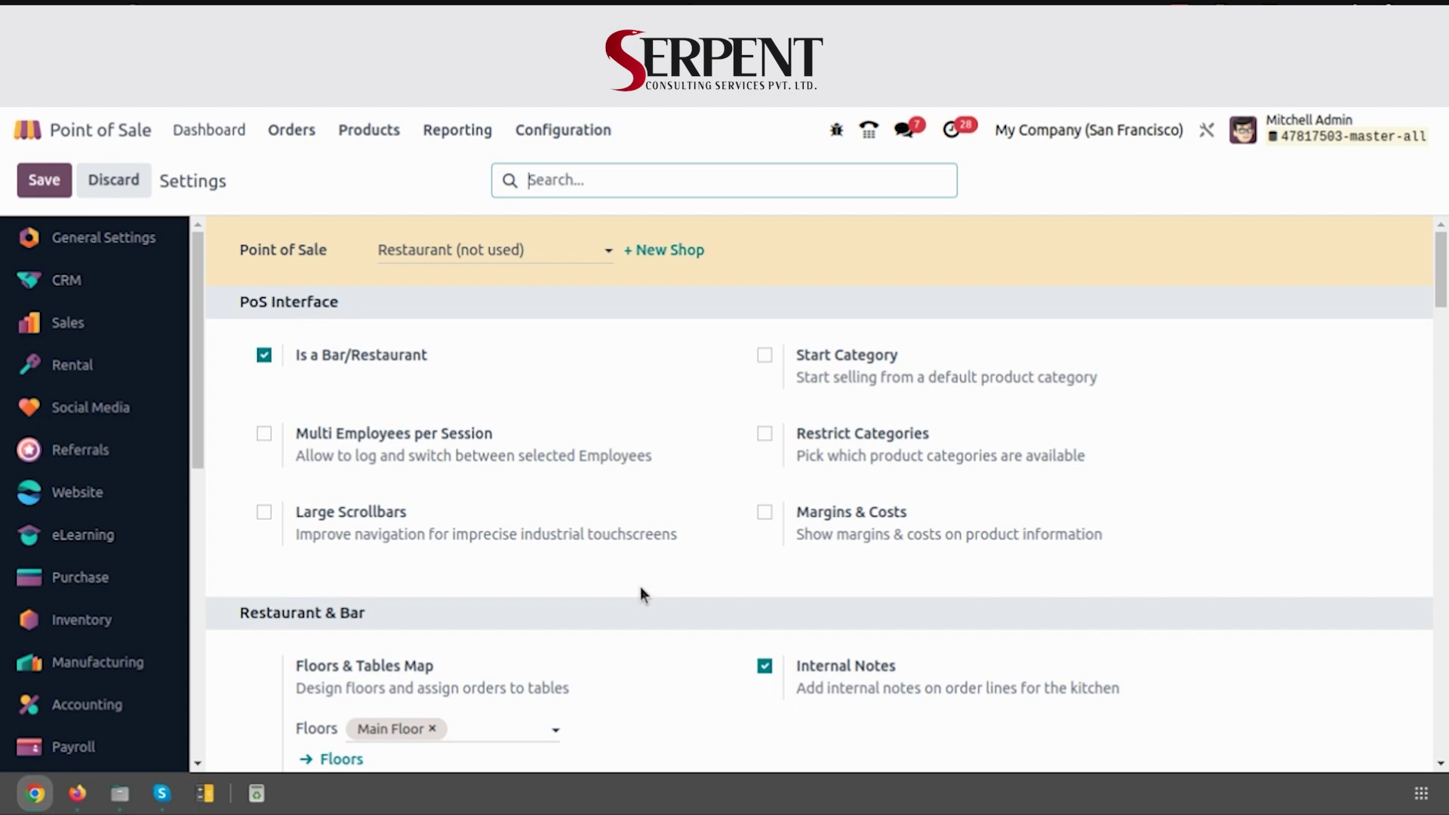
{"action": "scroll", "coordinate": [640, 586], "scroll_direction": "down", "scroll_amount": 2}
{"action": "scroll", "coordinate": [639, 586], "scroll_direction": "down", "scroll_amount": 2}
{"action": "scroll", "coordinate": [640, 587], "scroll_direction": "down", "scroll_amount": 1}
{"action": "scroll", "coordinate": [640, 590], "scroll_direction": "down", "scroll_amount": 1}
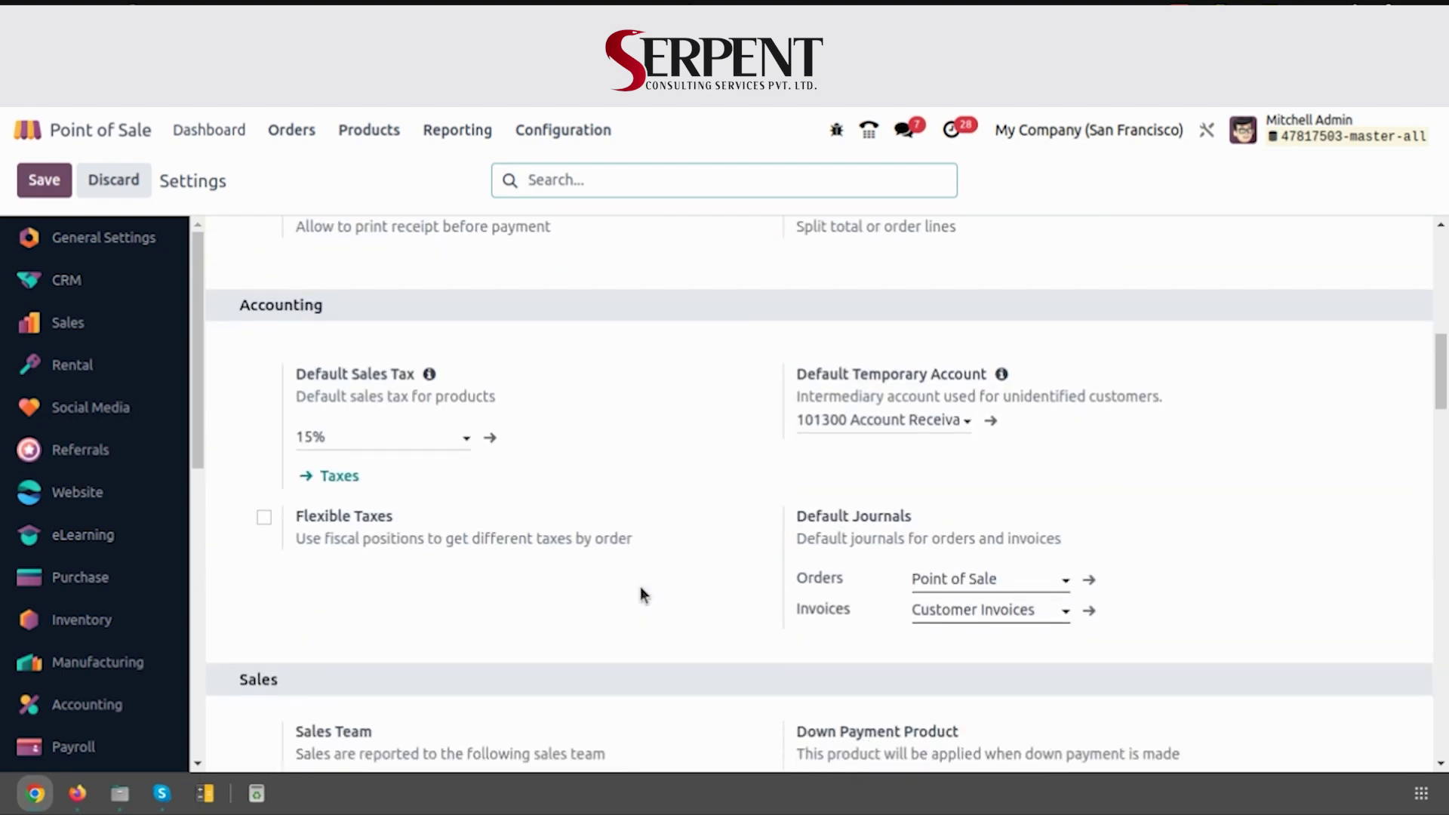
{"action": "scroll", "coordinate": [639, 590], "scroll_direction": "down", "scroll_amount": 2}
{"action": "scroll", "coordinate": [639, 590], "scroll_direction": "down", "scroll_amount": 2}
{"action": "scroll", "coordinate": [639, 589], "scroll_direction": "down", "scroll_amount": 3}
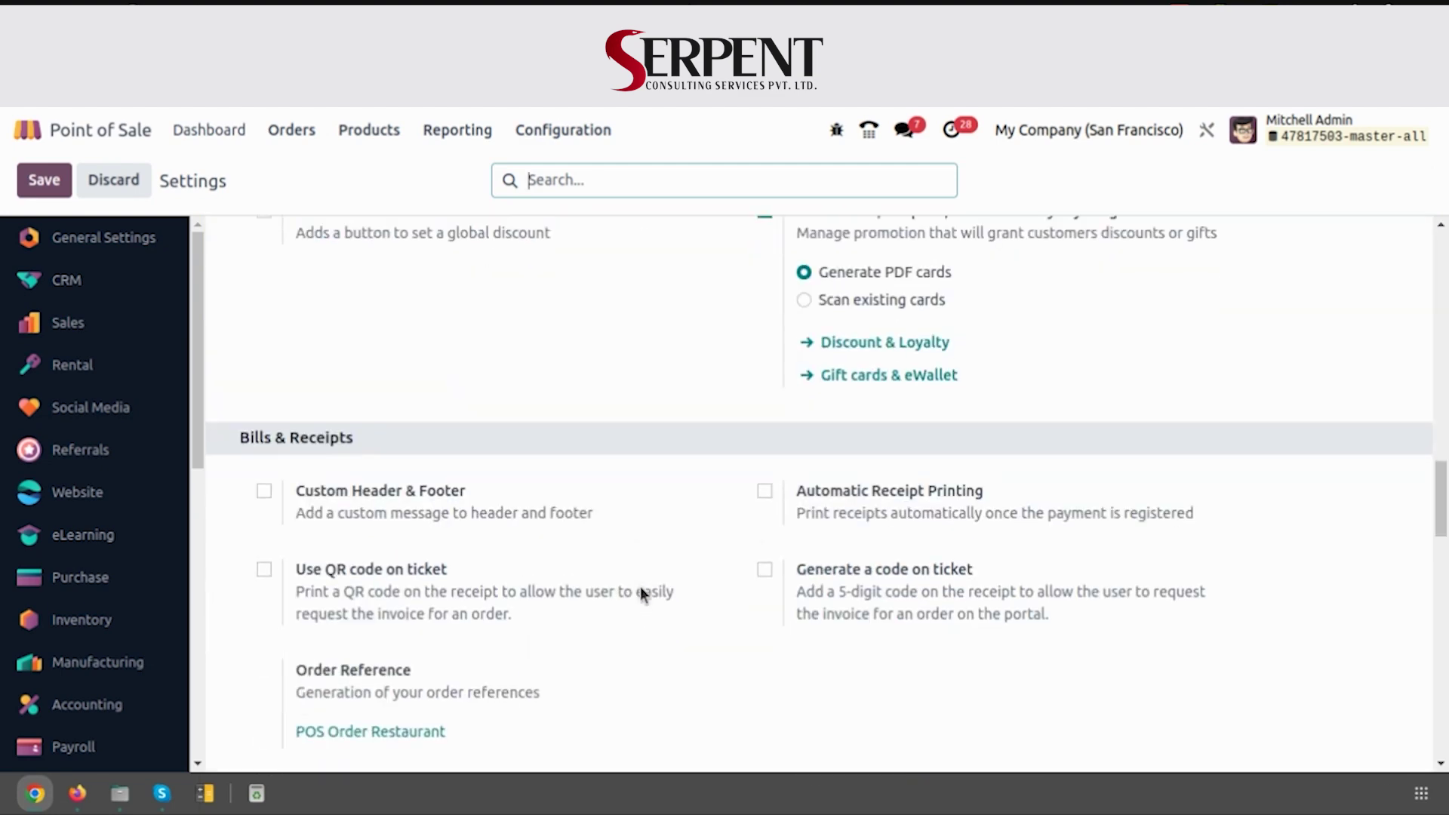
{"action": "scroll", "coordinate": [640, 589], "scroll_direction": "up", "scroll_amount": 1}
{"action": "scroll", "coordinate": [640, 589], "scroll_direction": "up", "scroll_amount": 1}
{"action": "scroll", "coordinate": [639, 586], "scroll_direction": "up", "scroll_amount": 2}
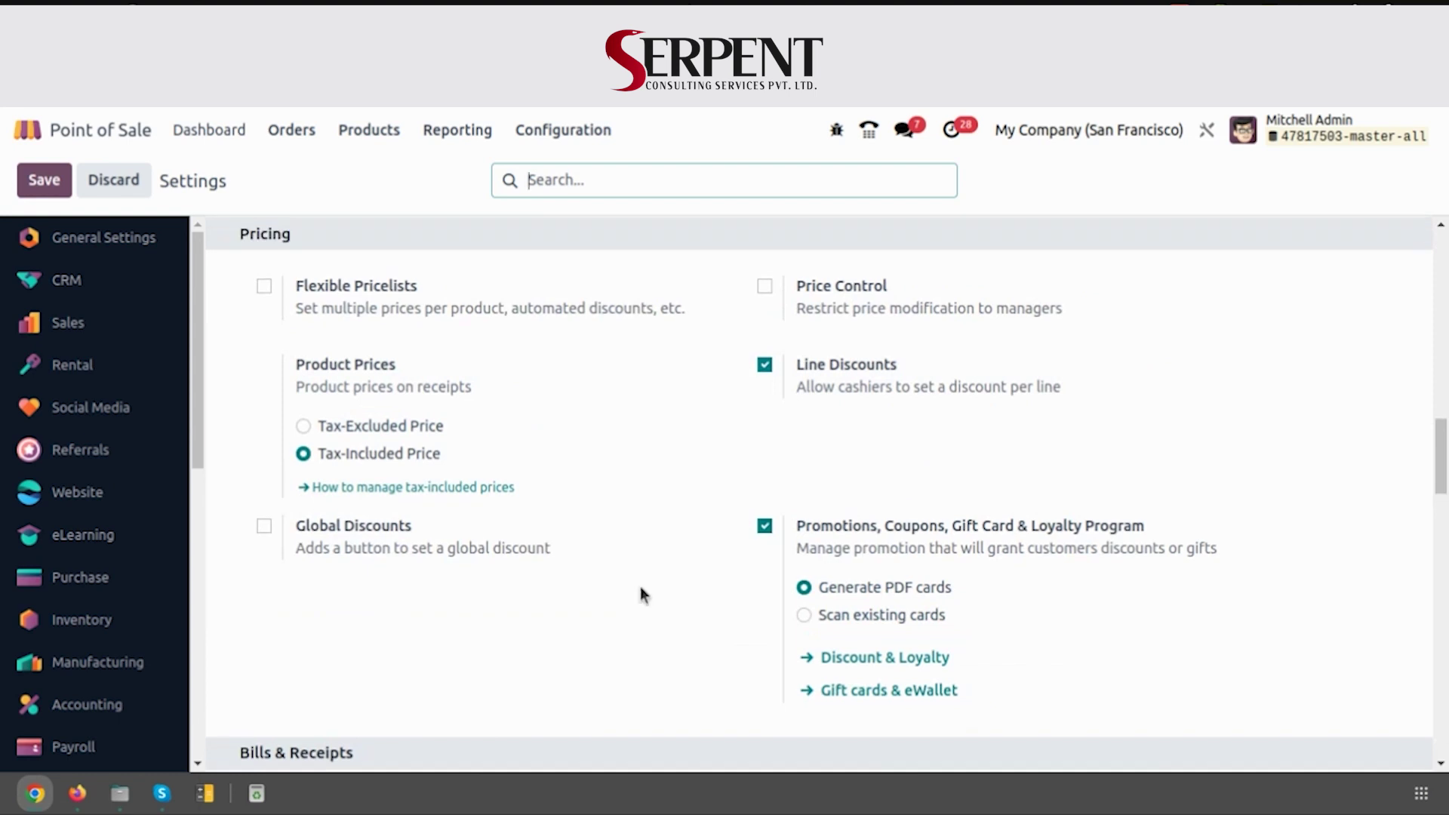
{"action": "scroll", "coordinate": [640, 592], "scroll_direction": "down", "scroll_amount": 1}
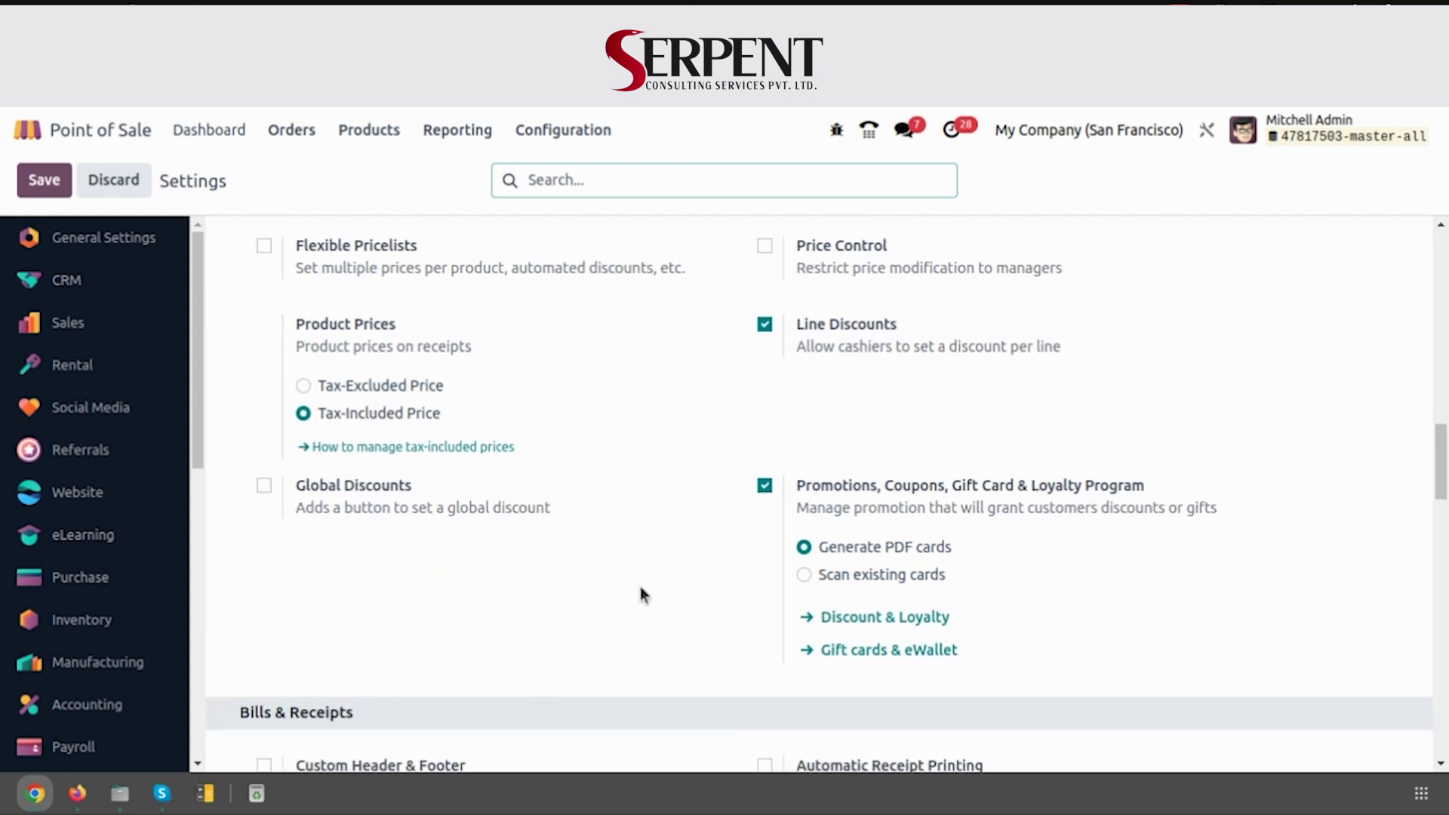
{"action": "scroll", "coordinate": [640, 591], "scroll_direction": "down", "scroll_amount": 3}
{"action": "scroll", "coordinate": [640, 592], "scroll_direction": "down", "scroll_amount": 1}
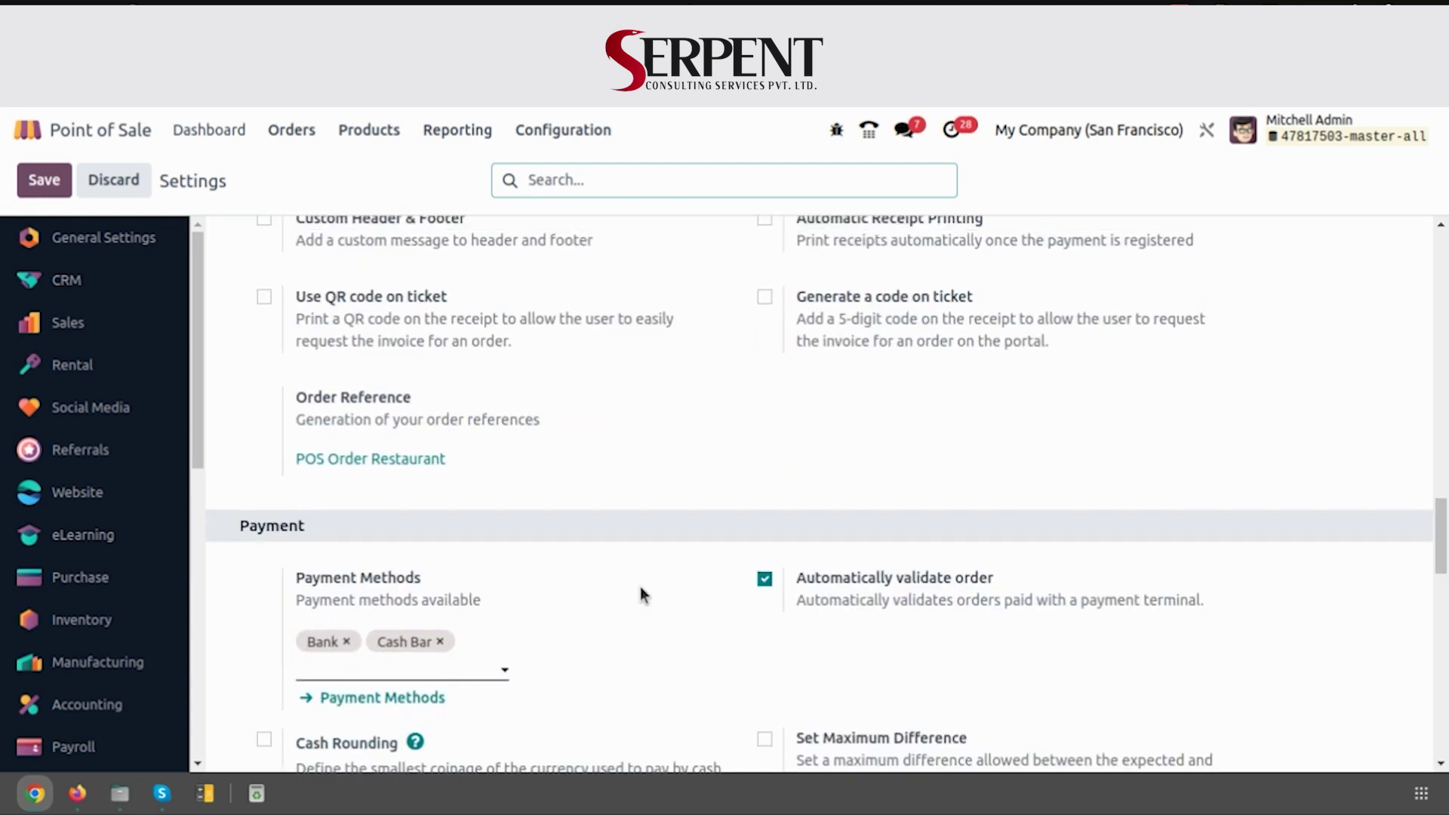
{"action": "scroll", "coordinate": [640, 587], "scroll_direction": "down", "scroll_amount": 3}
{"action": "scroll", "coordinate": [640, 587], "scroll_direction": "down", "scroll_amount": 1}
{"action": "scroll", "coordinate": [639, 587], "scroll_direction": "down", "scroll_amount": 1}
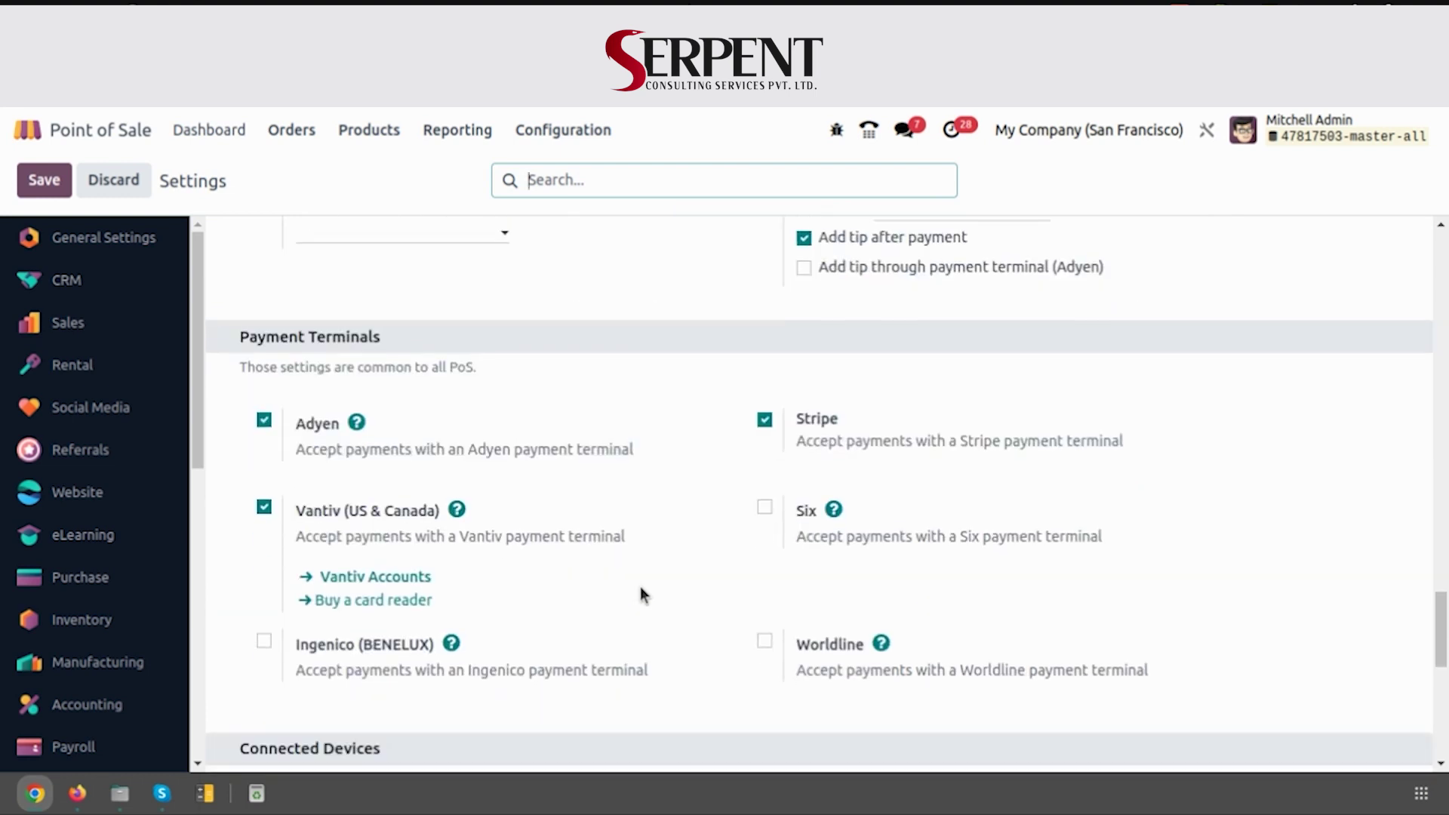
{"action": "scroll", "coordinate": [640, 586], "scroll_direction": "down", "scroll_amount": 3}
{"action": "scroll", "coordinate": [640, 587], "scroll_direction": "down", "scroll_amount": 1}
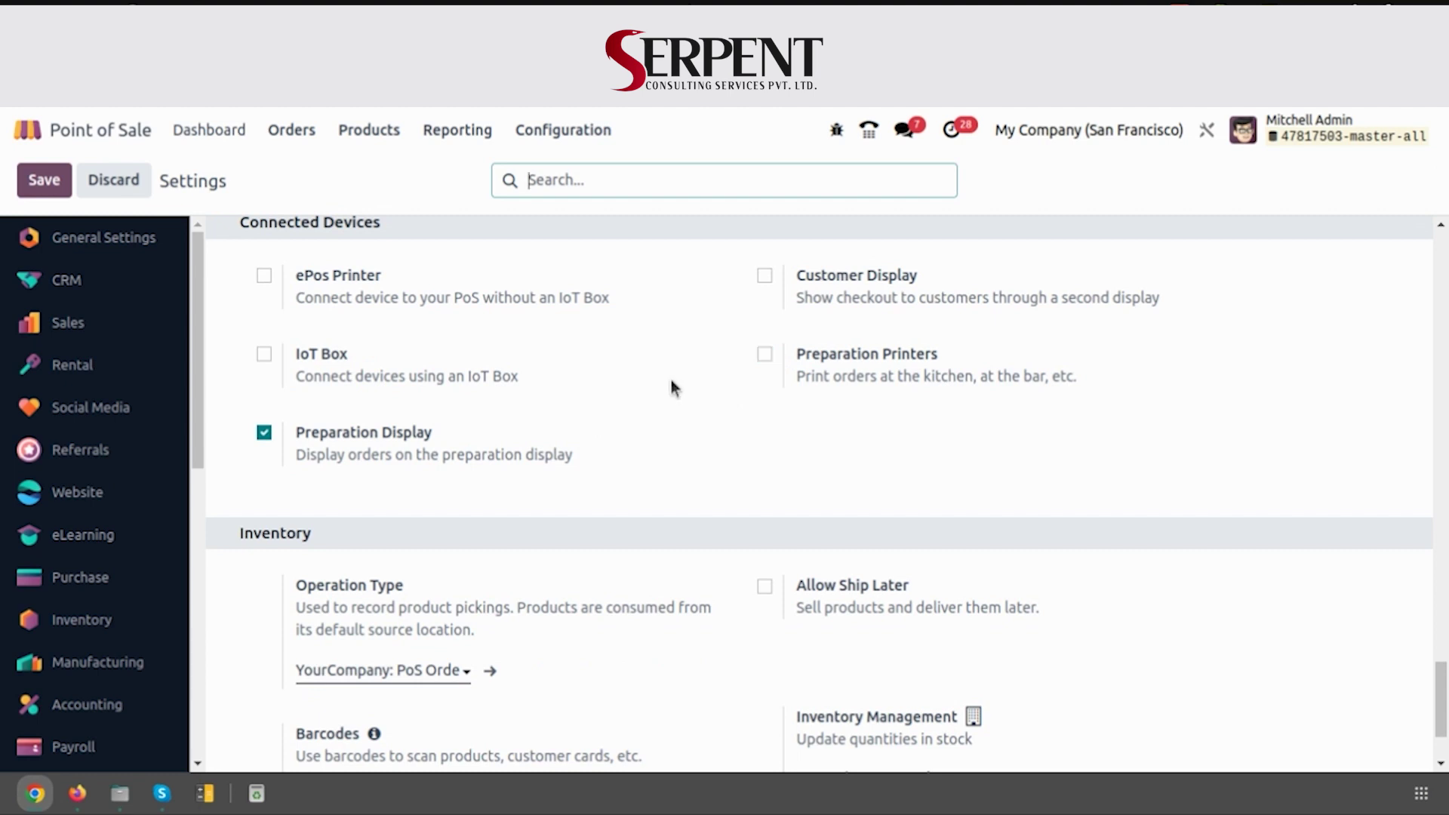
{"action": "scroll", "coordinate": [671, 381], "scroll_direction": "up", "scroll_amount": 1}
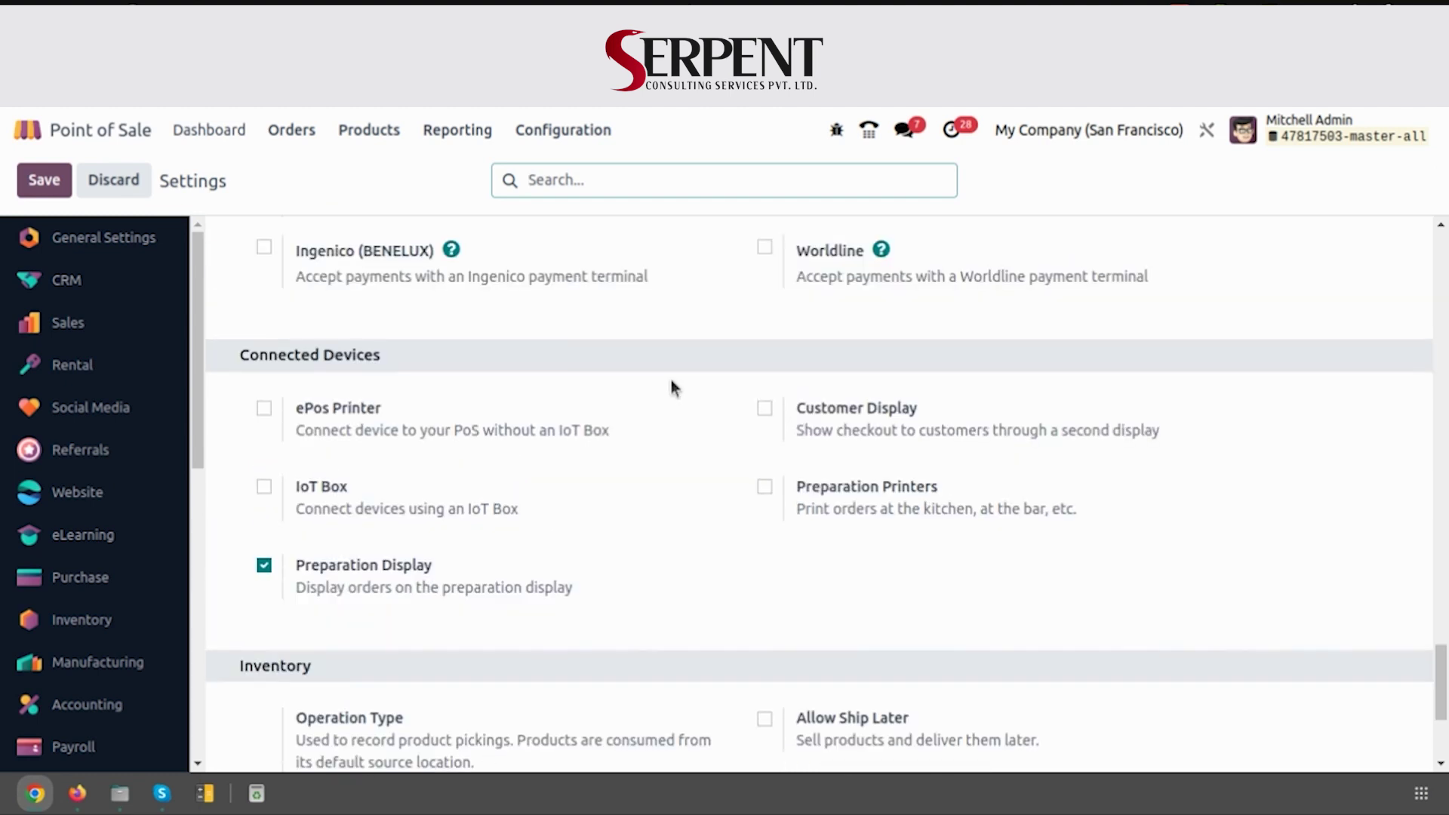
{"action": "scroll", "coordinate": [671, 381], "scroll_direction": "up", "scroll_amount": 1}
{"action": "scroll", "coordinate": [671, 379], "scroll_direction": "up", "scroll_amount": 5}
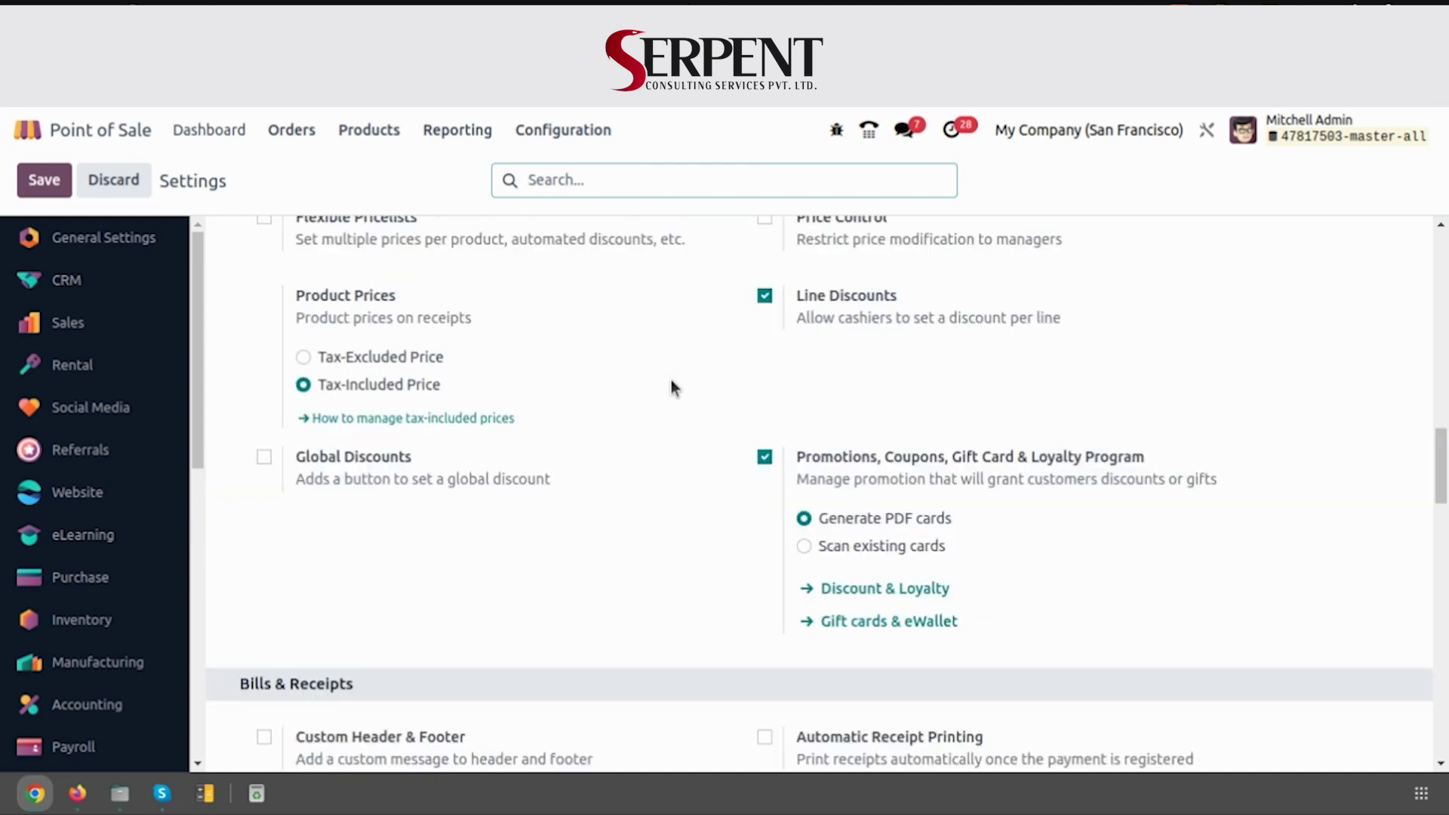
{"action": "left_click", "coordinate": [197, 137]}
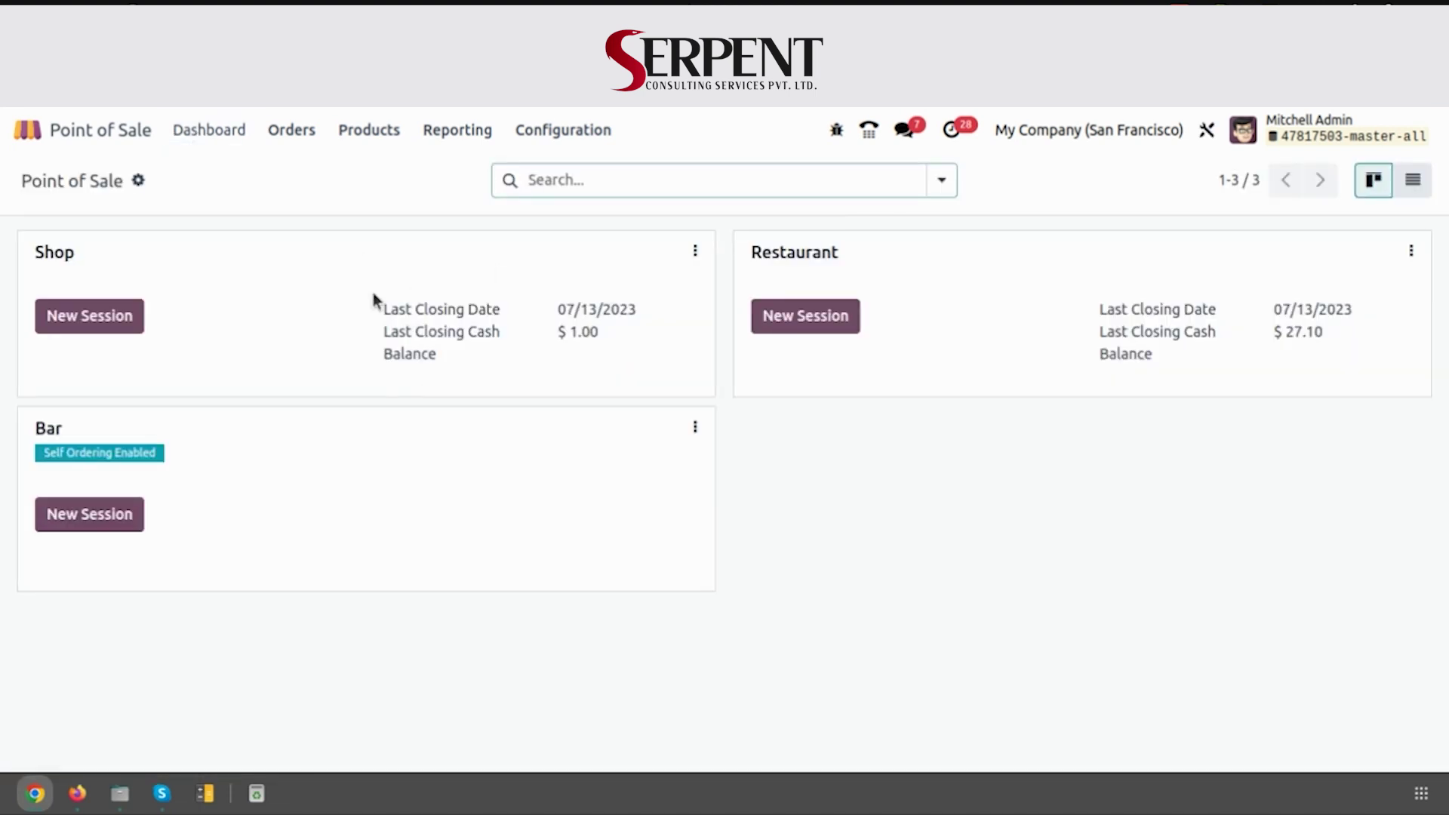
Start a new Restaurant session, reaching its opening cash control with $27.10
{"action": "right_click", "coordinate": [415, 91]}
{"action": "left_click", "coordinate": [539, 136]}
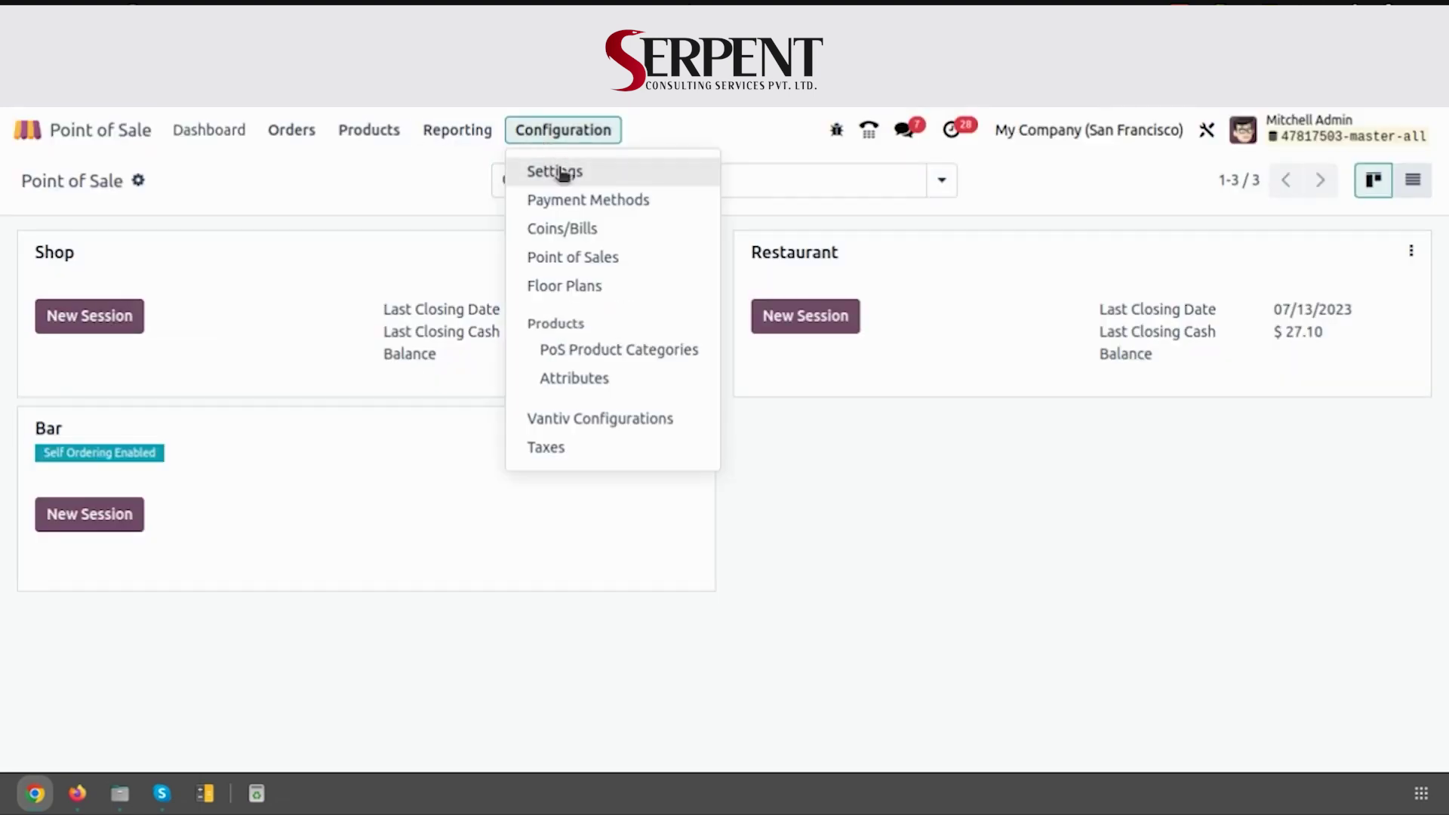
{"action": "left_click", "coordinate": [919, 248]}
{"action": "left_click", "coordinate": [838, 325]}
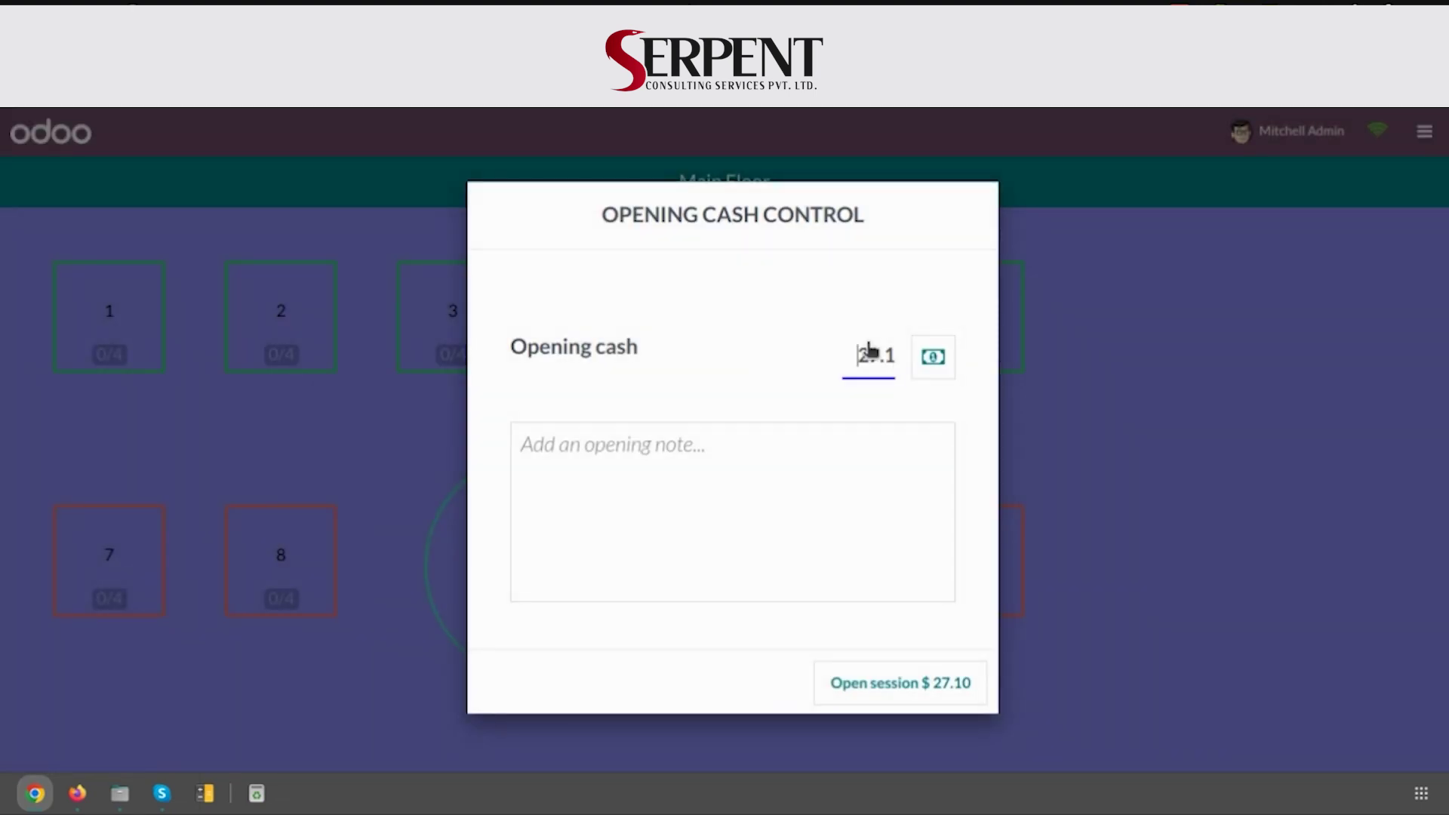
Open the session with $1.00 opening cash, pick table 1 and filter to Food products
{"action": "double_click", "coordinate": [867, 356]}
{"action": "type", "text": "1"}
{"action": "left_click", "coordinate": [932, 682]}
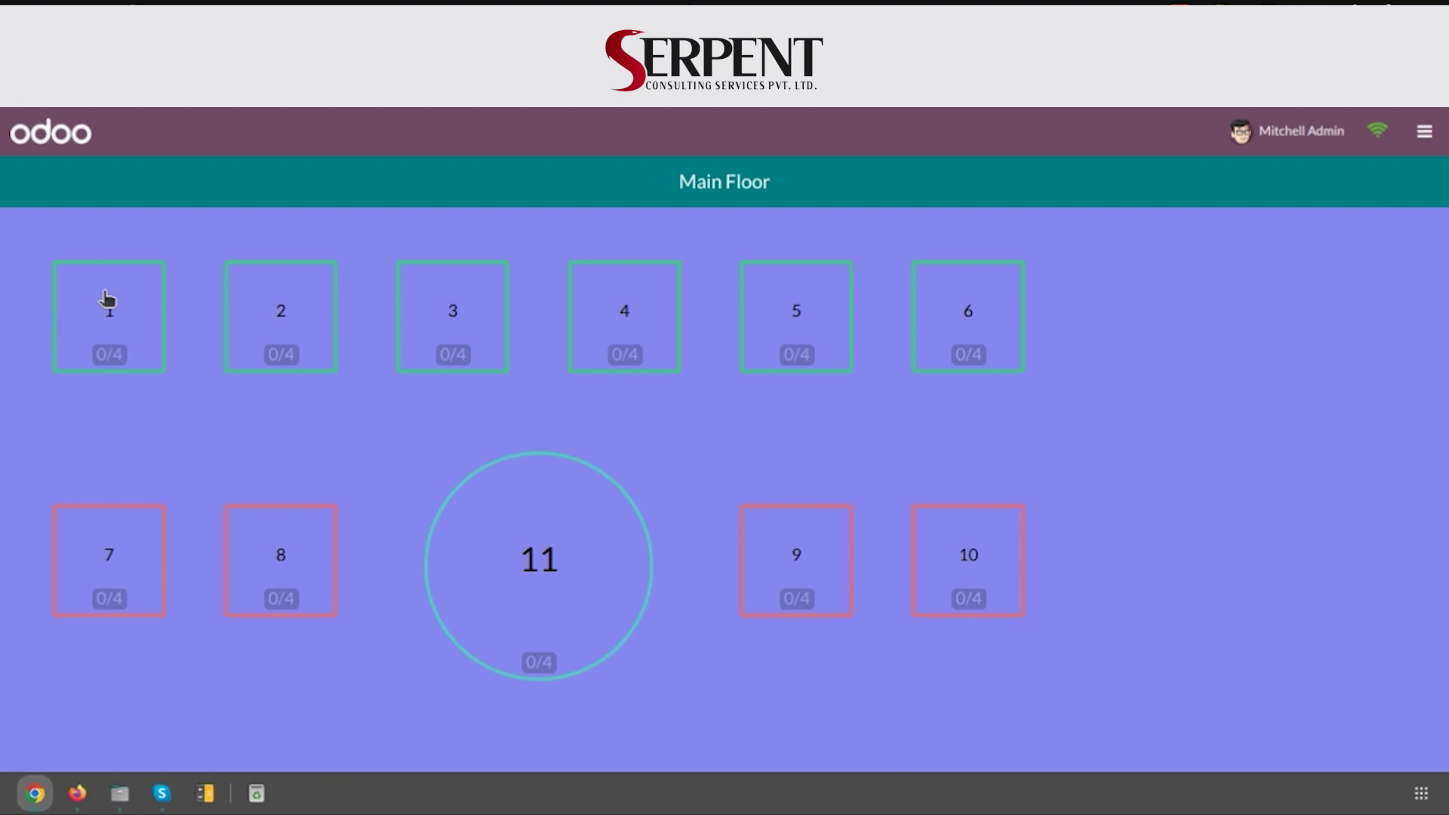
{"action": "left_click", "coordinate": [106, 299]}
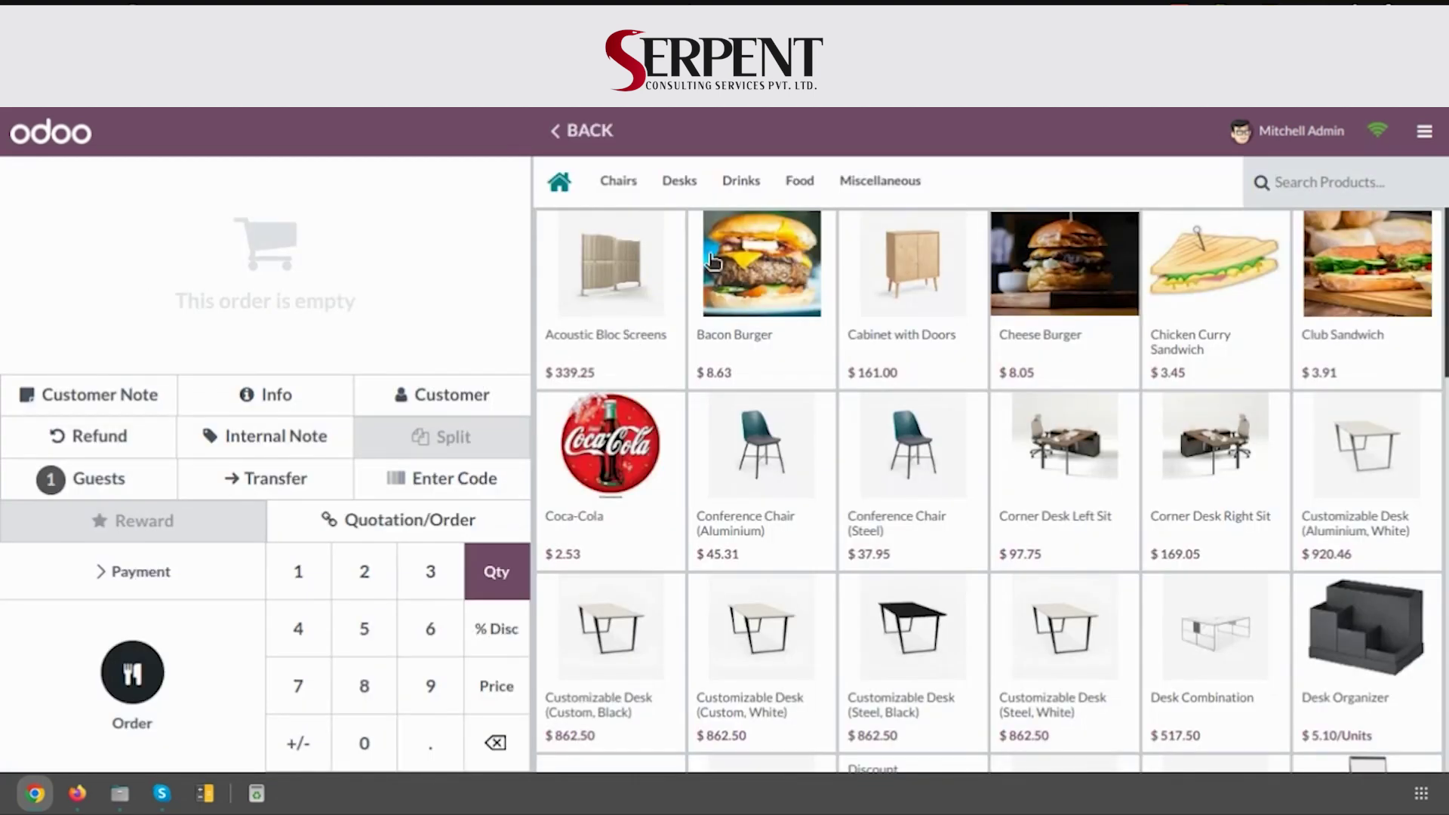
{"action": "left_click", "coordinate": [797, 182]}
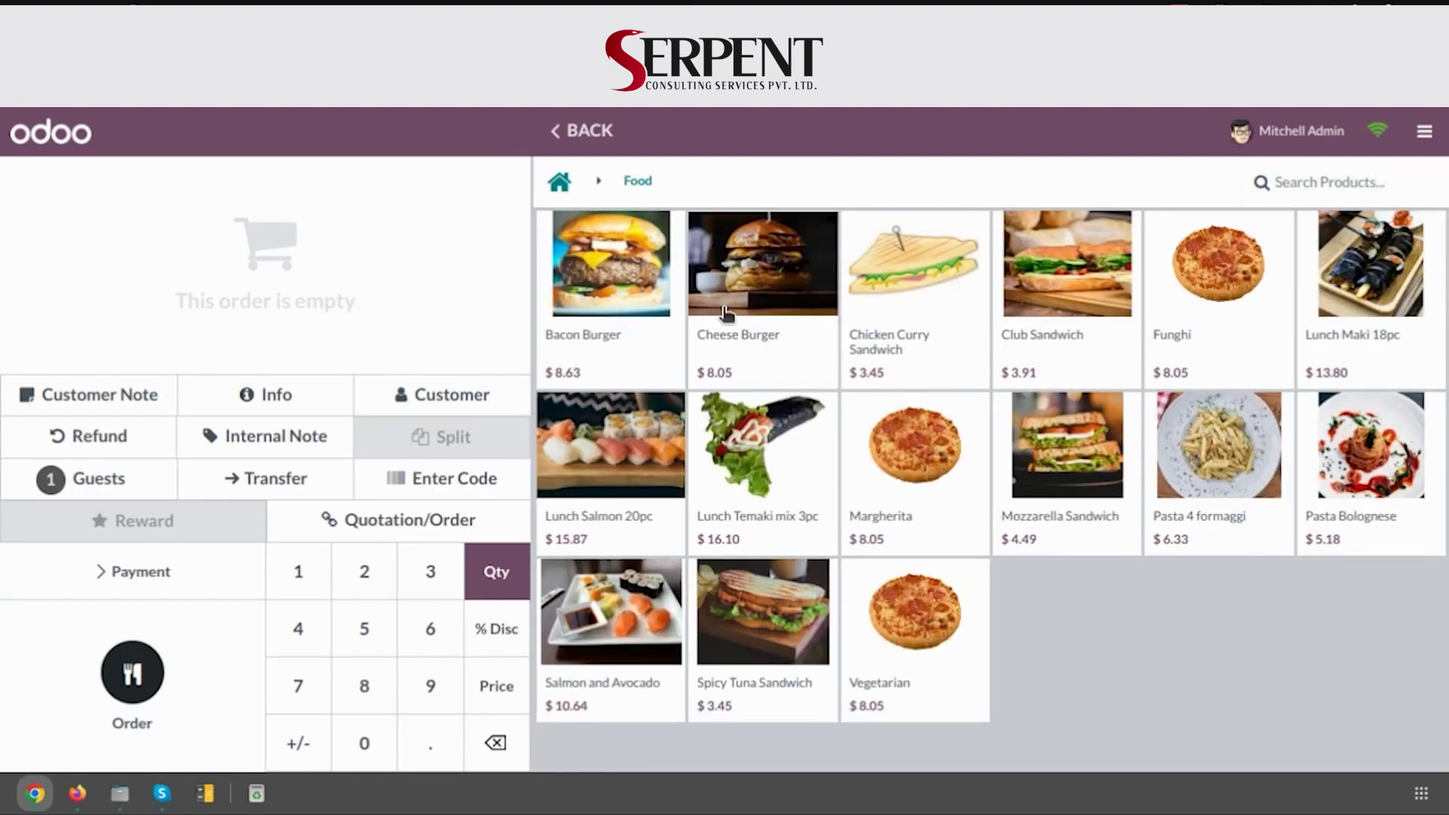
Add Margherita, Mozzarella Sandwich and Pasta 4 formaggi ($18.87) and send the order to the kitchen
{"action": "left_click", "coordinate": [896, 484]}
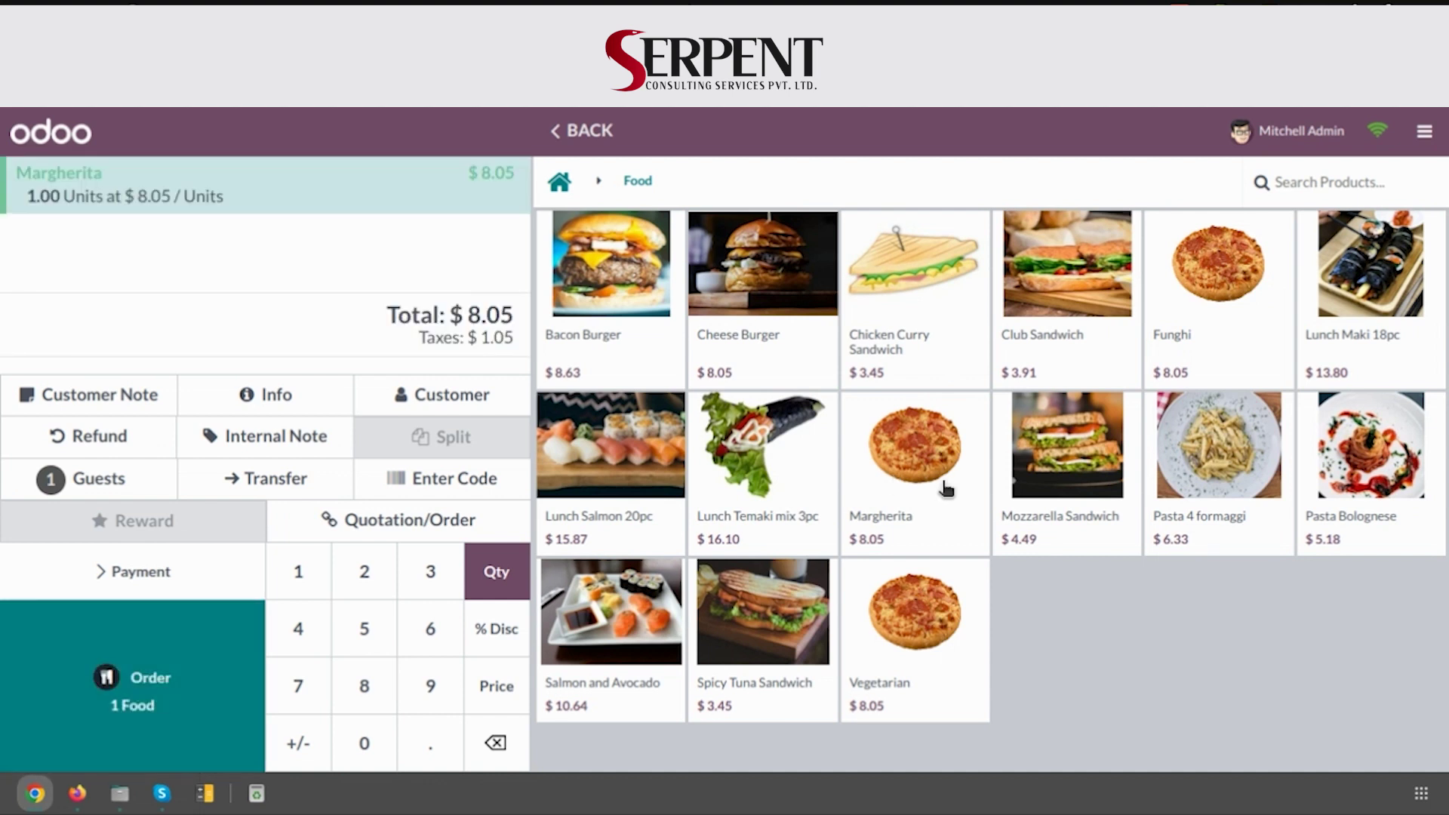
{"action": "left_click", "coordinate": [1094, 494]}
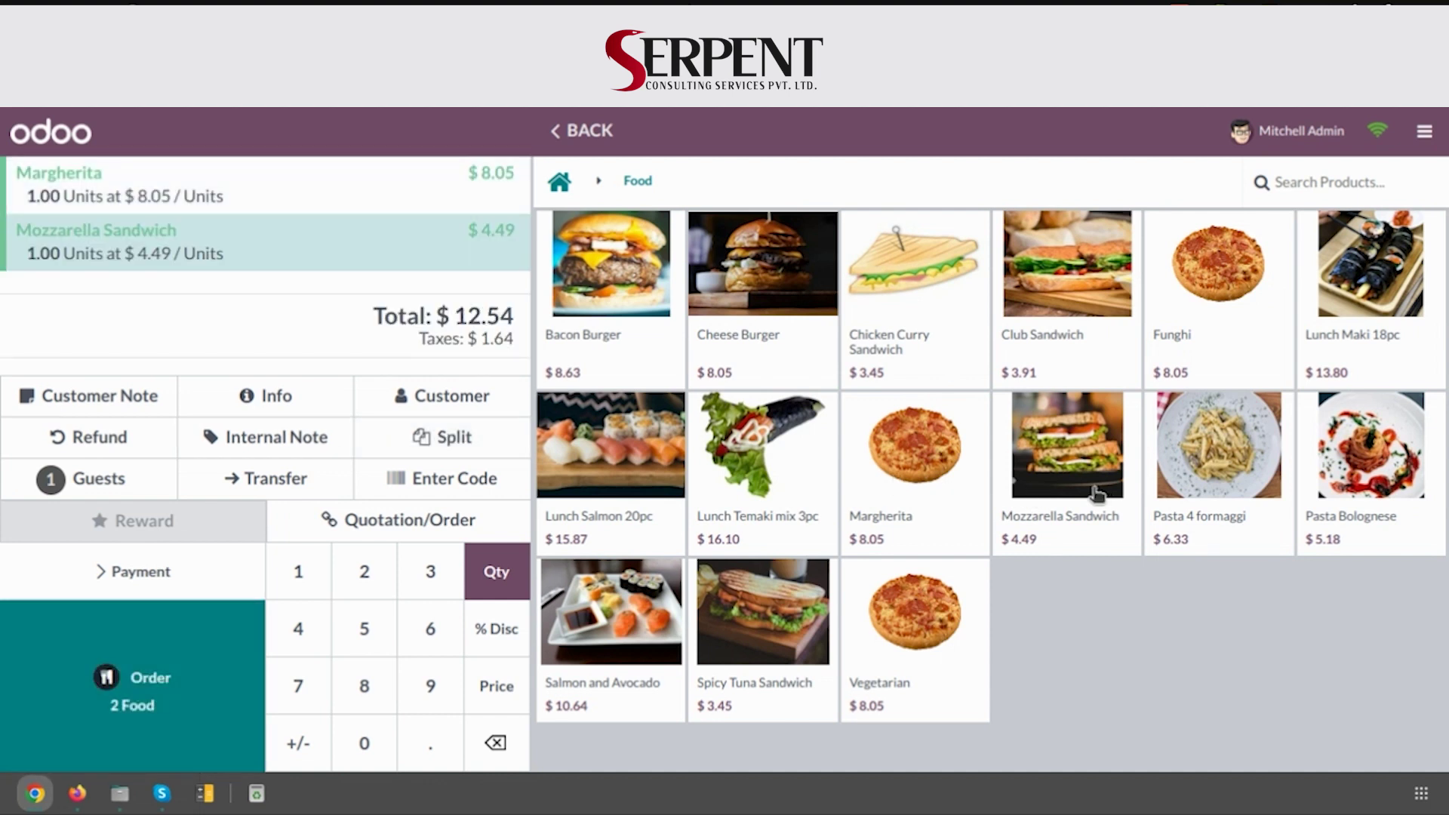
{"action": "left_click", "coordinate": [1219, 489]}
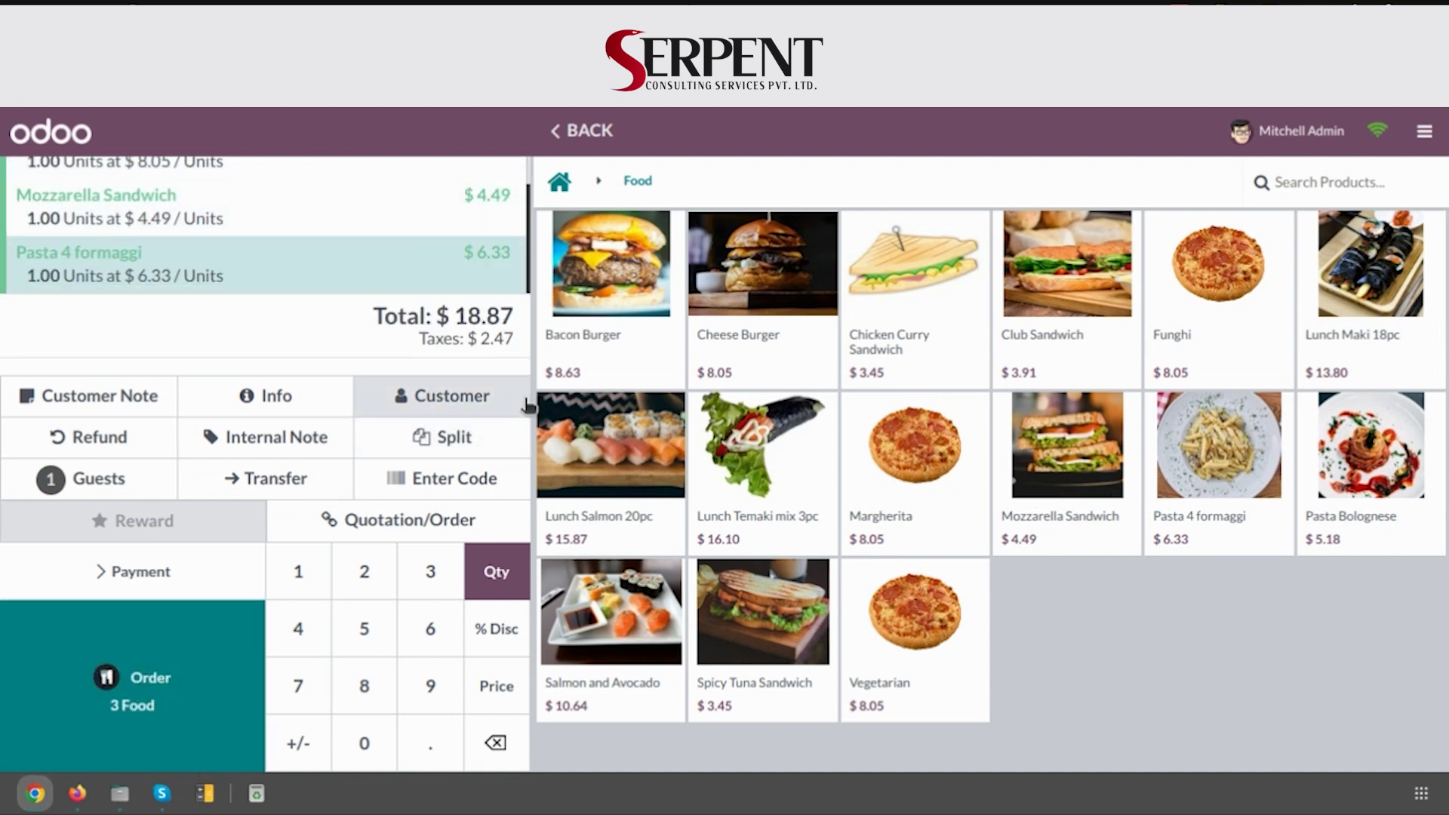
{"action": "scroll", "coordinate": [301, 252], "scroll_direction": "up", "scroll_amount": 1}
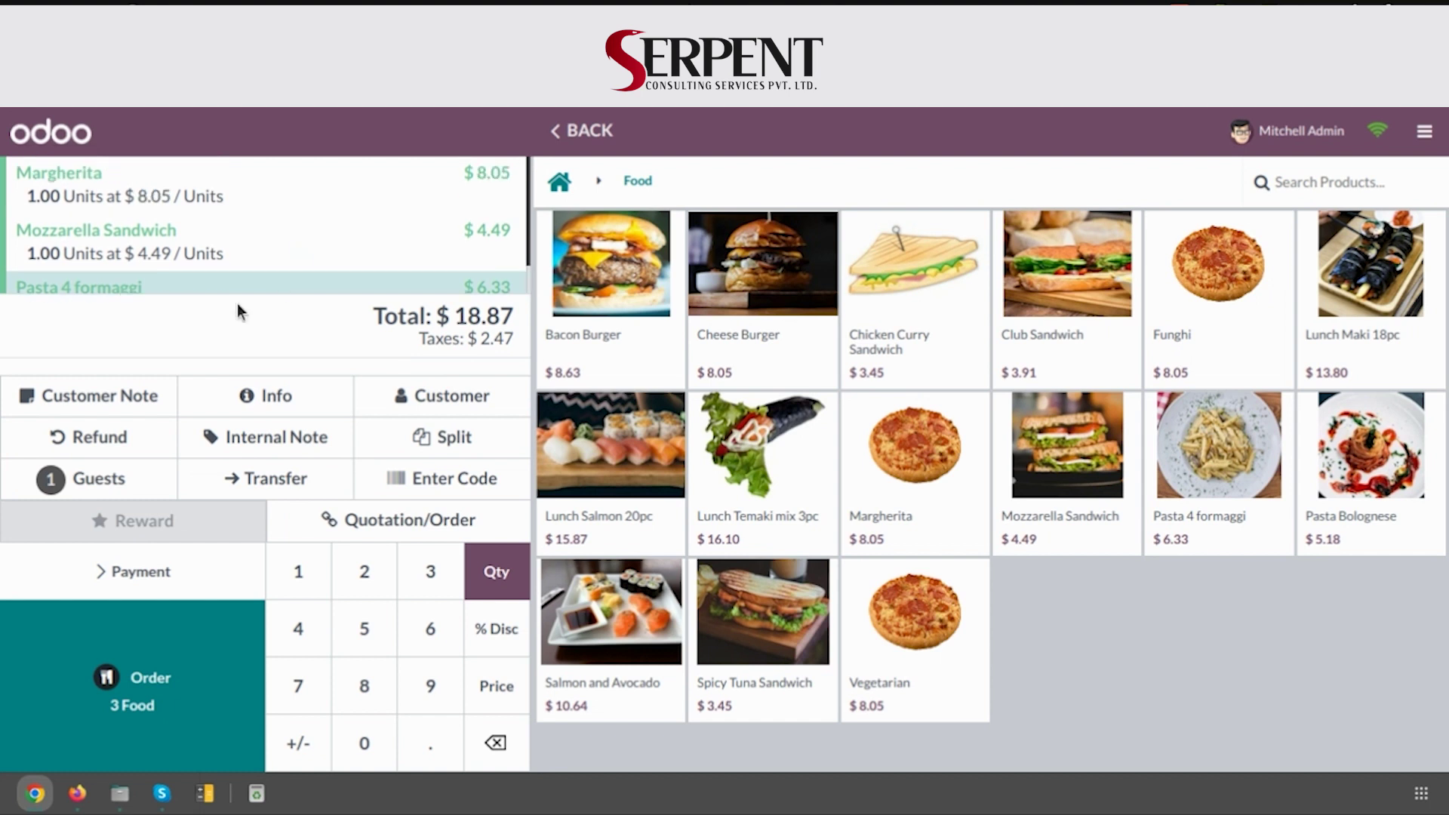
{"action": "left_click", "coordinate": [122, 678]}
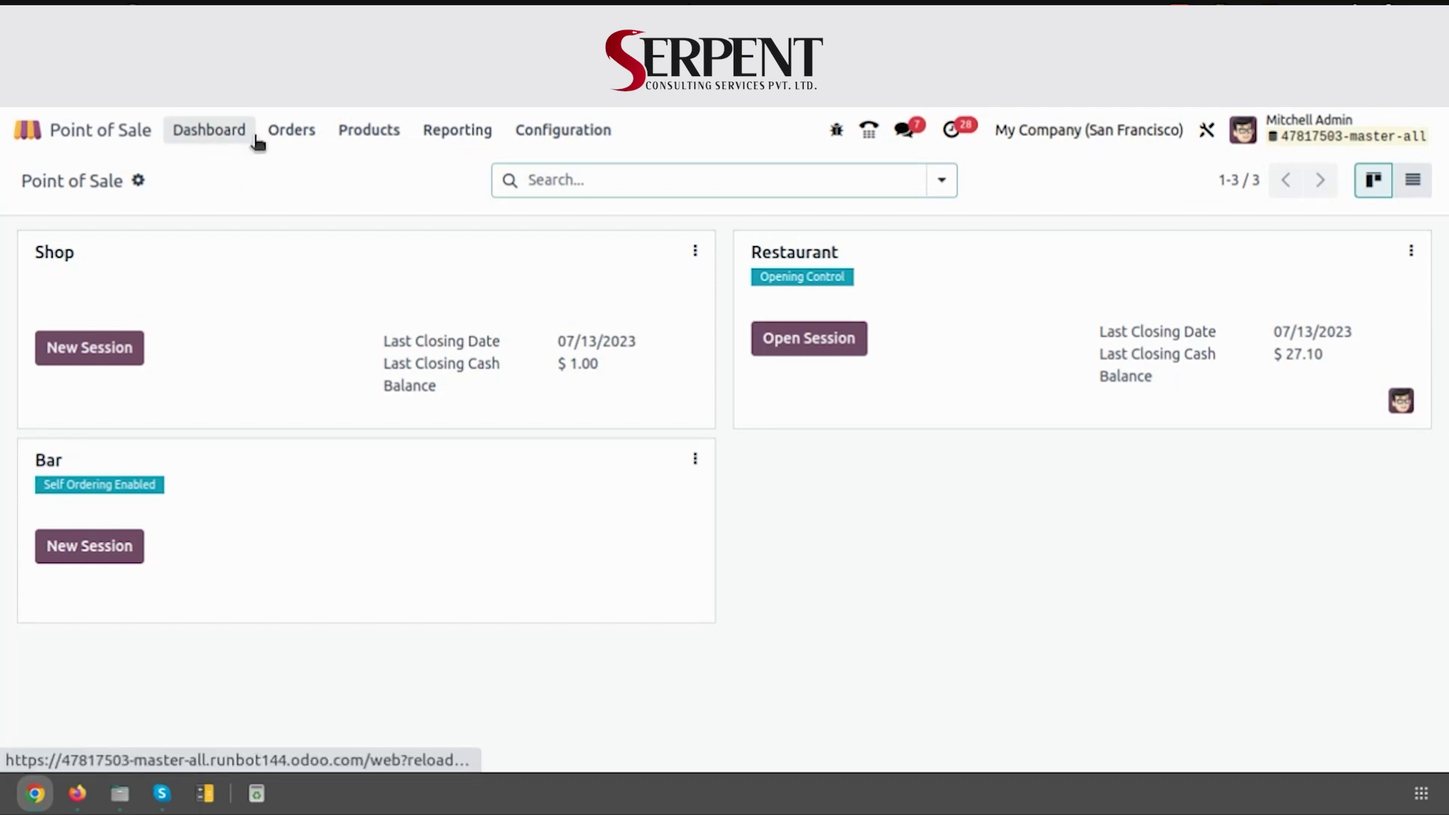
Go to Orders > Preparation Display and open the Kitchen Display board
{"action": "left_click", "coordinate": [286, 132]}
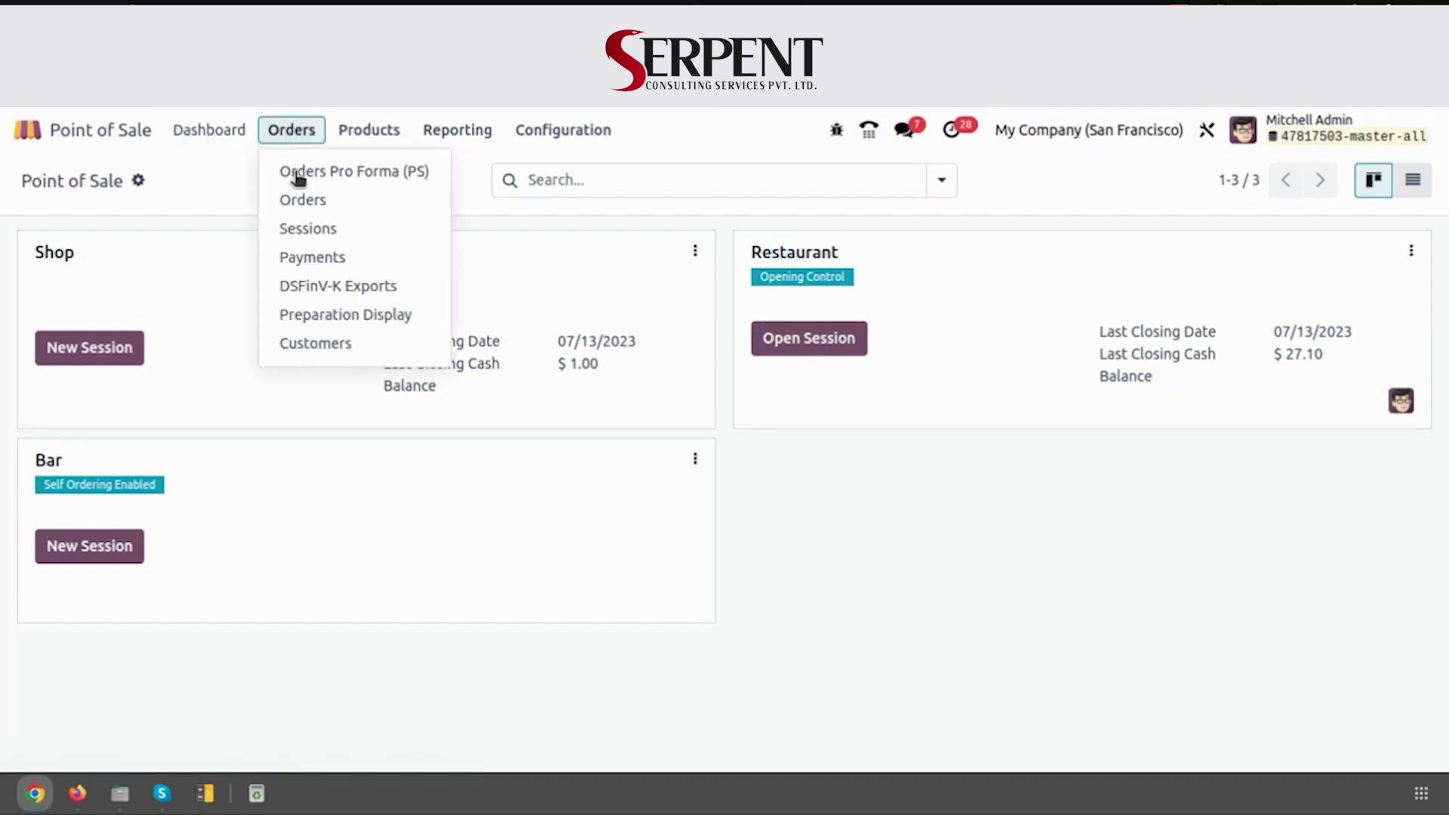
{"action": "left_click", "coordinate": [340, 315]}
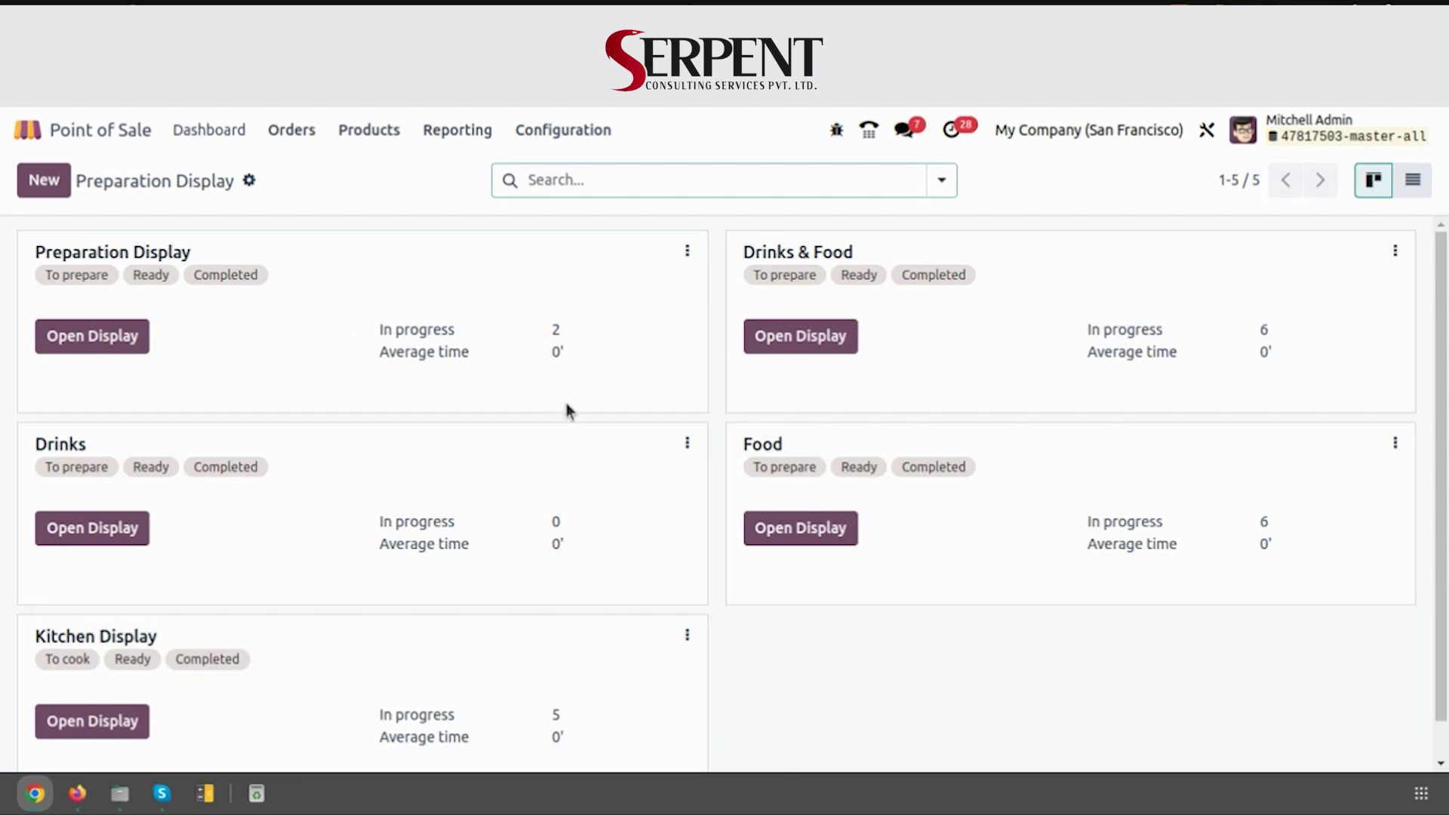
{"action": "scroll", "coordinate": [626, 637], "scroll_direction": "down", "scroll_amount": 1}
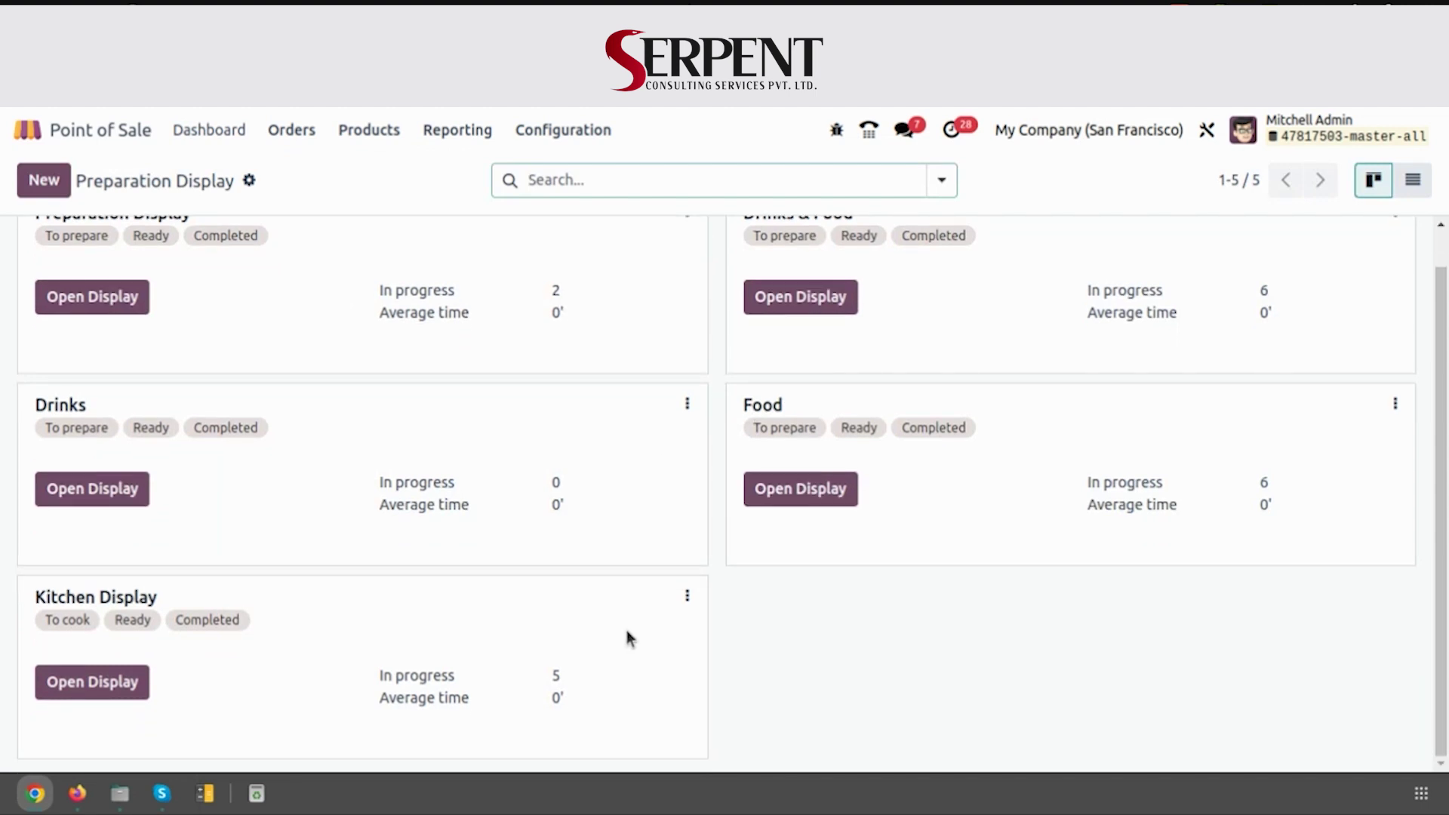
{"action": "left_click", "coordinate": [102, 688]}
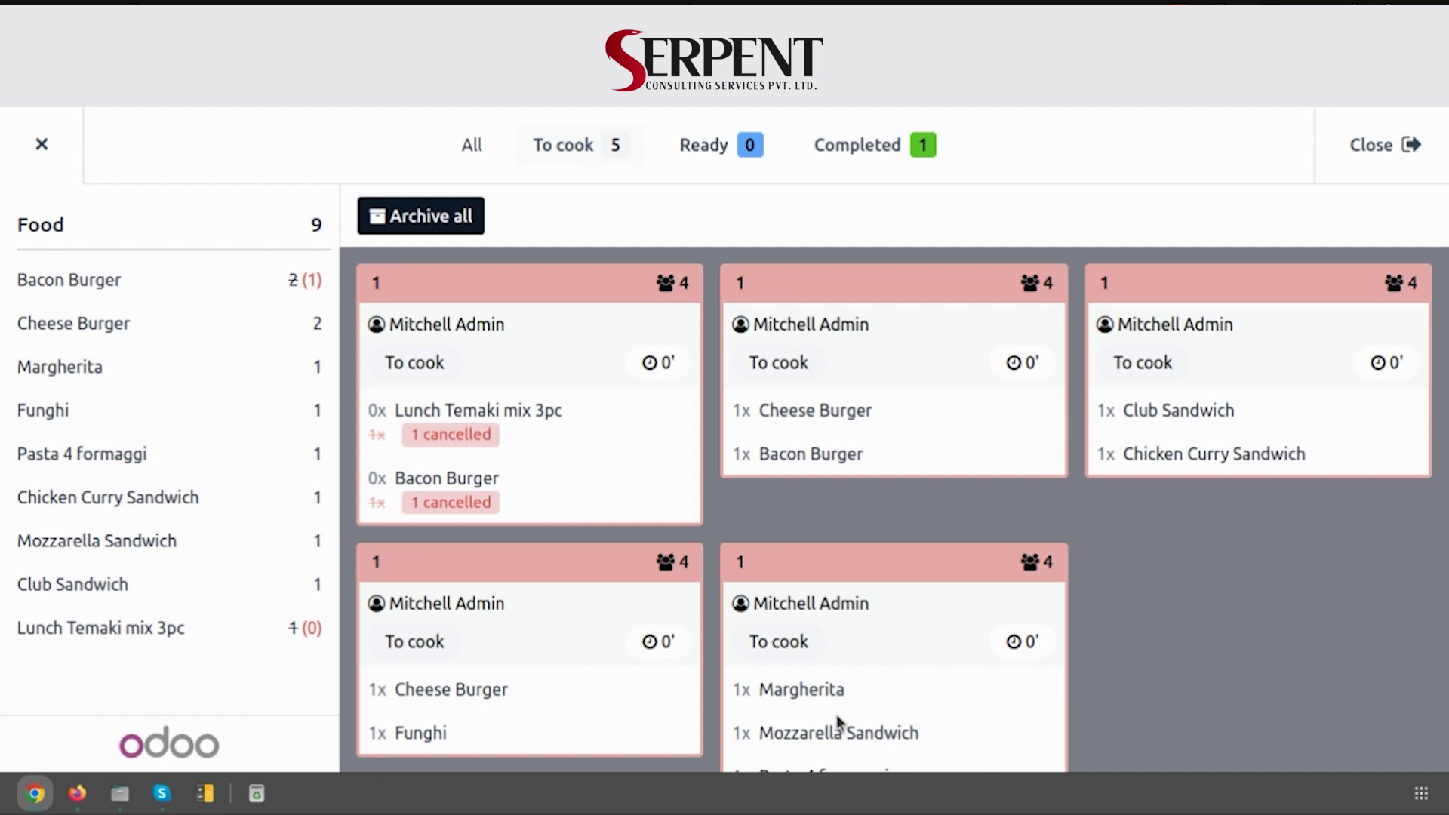
Zoom out and strike through Margherita, Mozzarella Sandwich and Pasta 4 formaggi so the ticket moves to Ready
{"action": "key", "text": "ctrl+minus"}
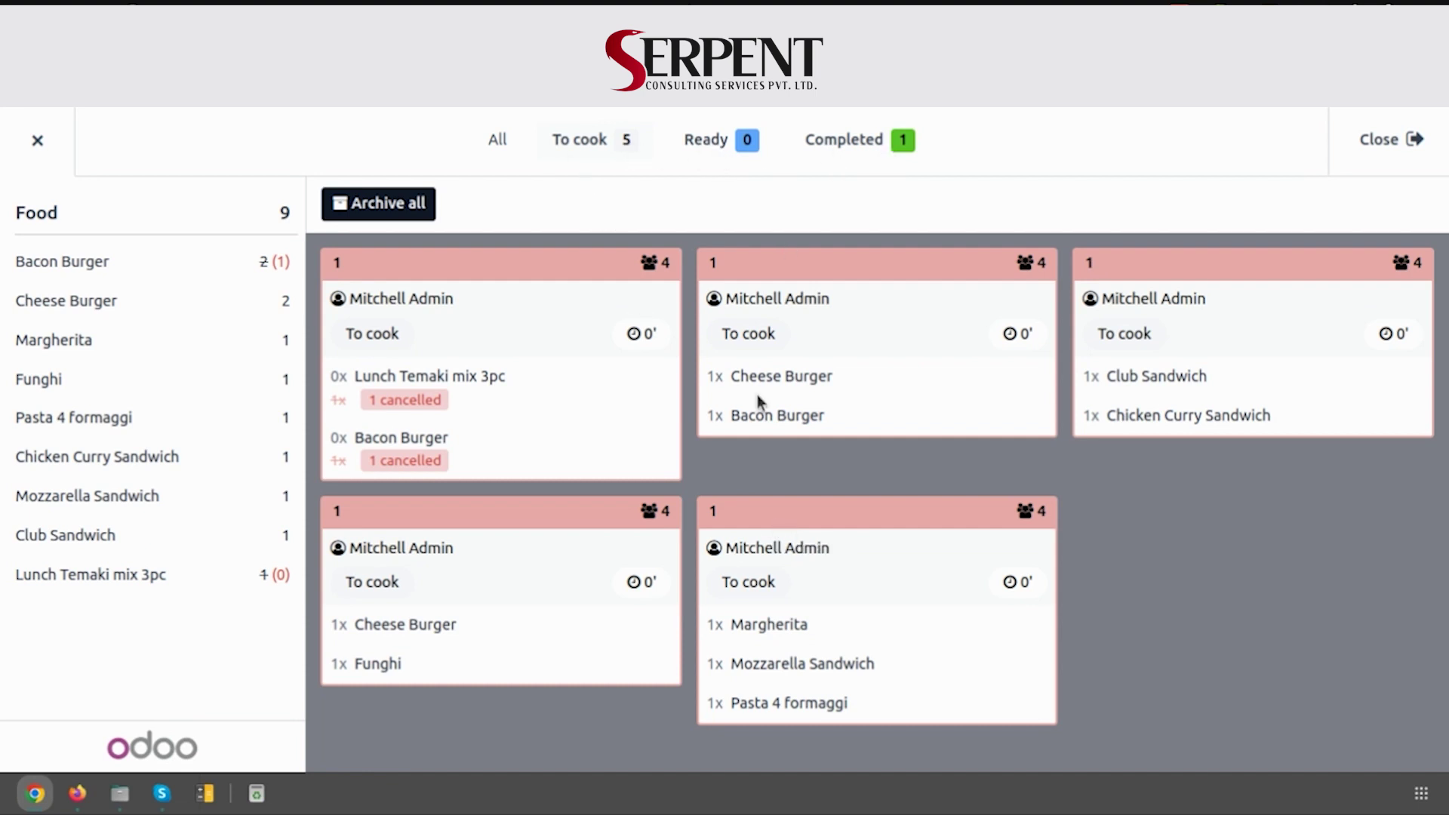
{"action": "left_click", "coordinate": [776, 633]}
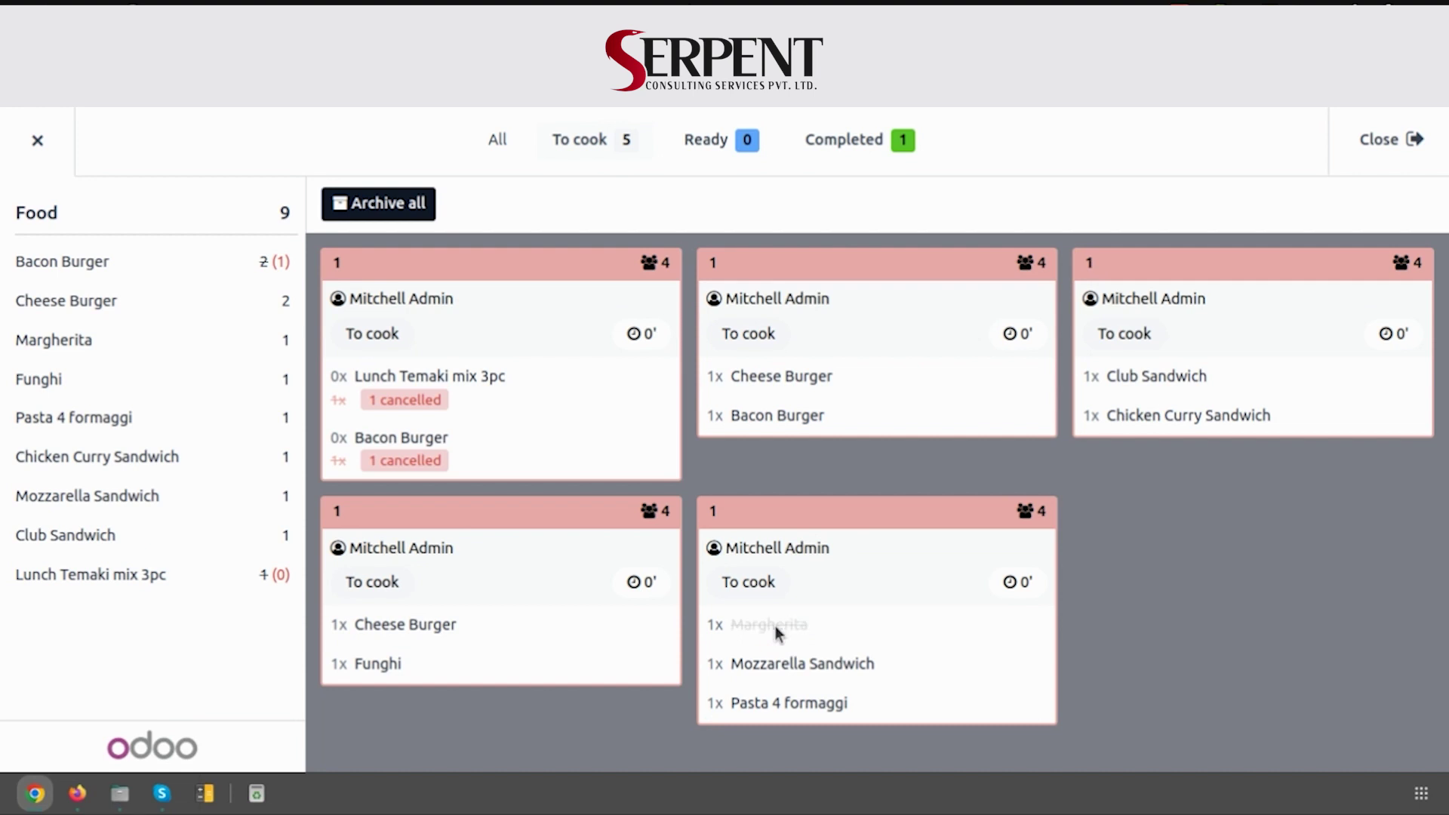
{"action": "left_click", "coordinate": [770, 668]}
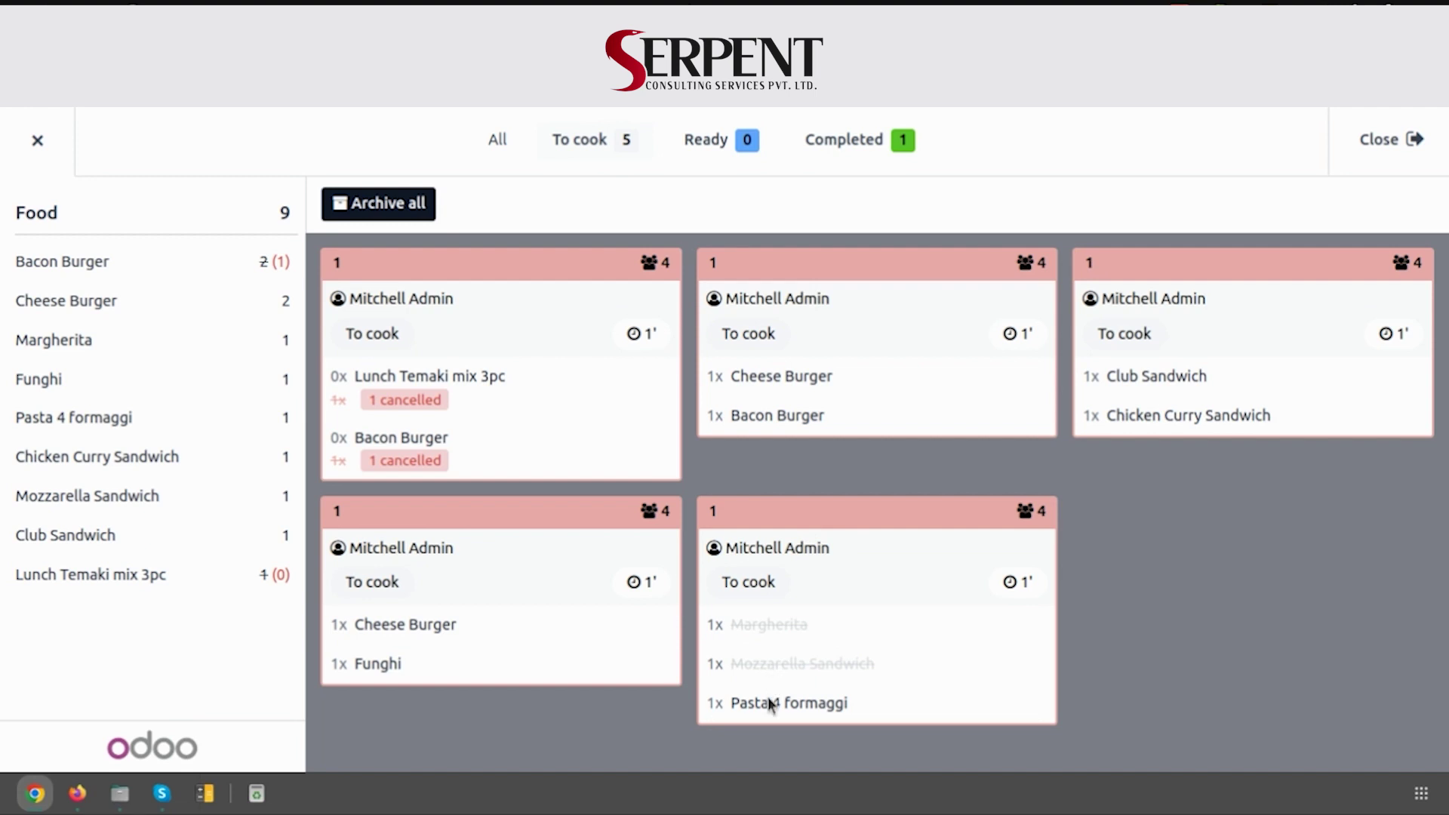
{"action": "left_click", "coordinate": [769, 703]}
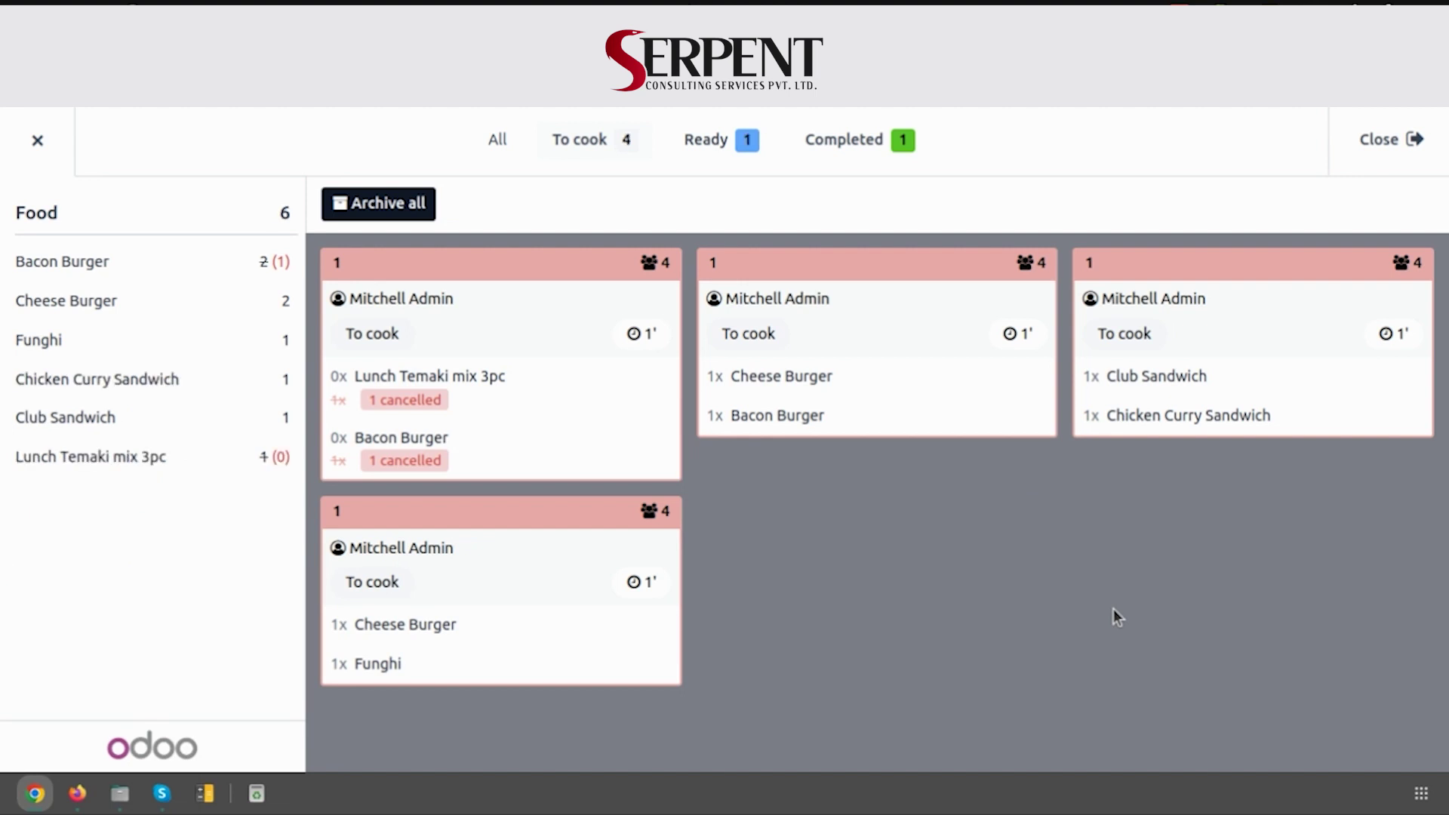
On the Ready tab, finish all three lines of the ticket and view it under Completed
{"action": "left_click", "coordinate": [734, 145]}
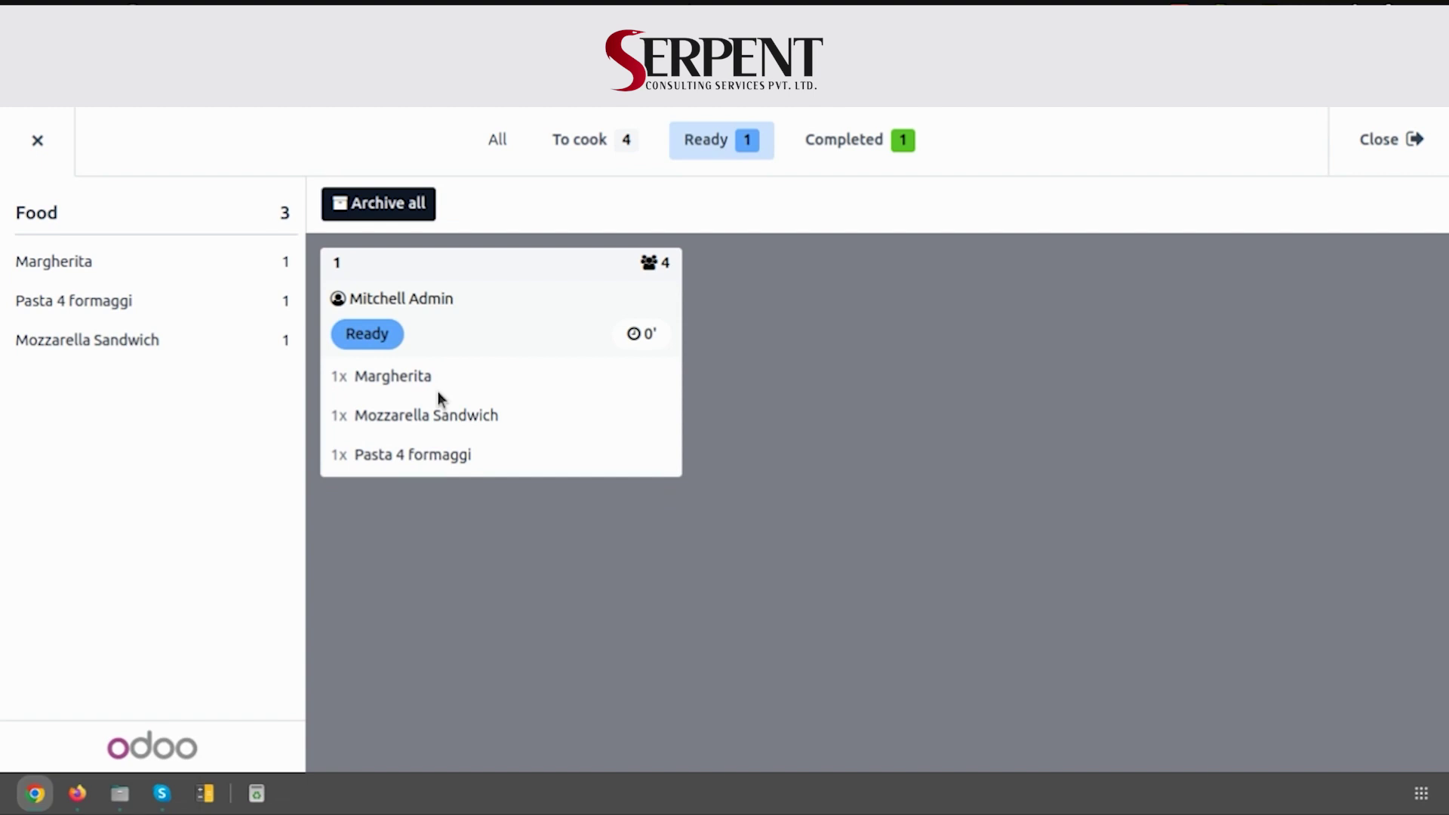
{"action": "left_click", "coordinate": [400, 375]}
{"action": "left_click", "coordinate": [409, 419]}
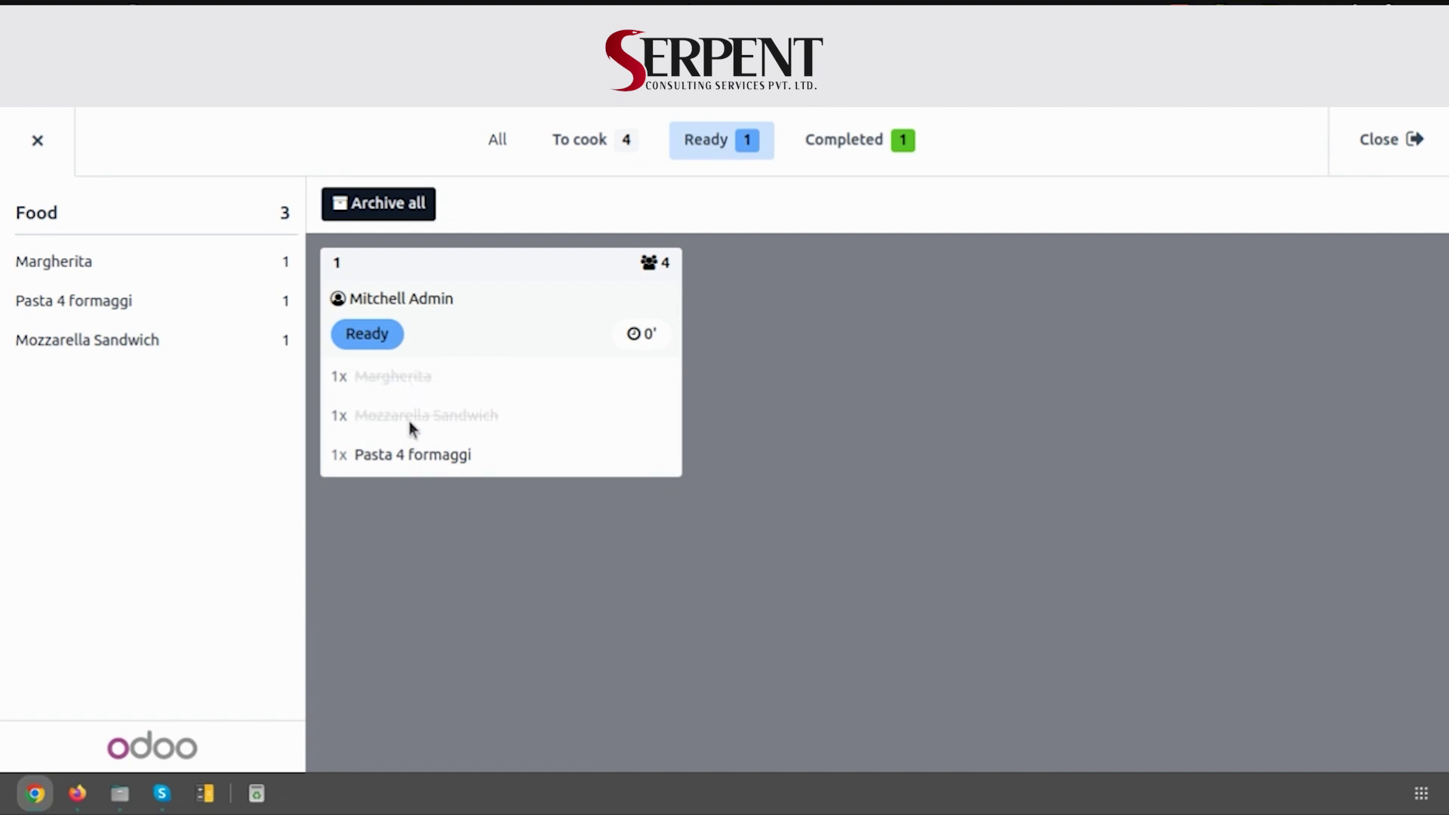
{"action": "left_click", "coordinate": [412, 453]}
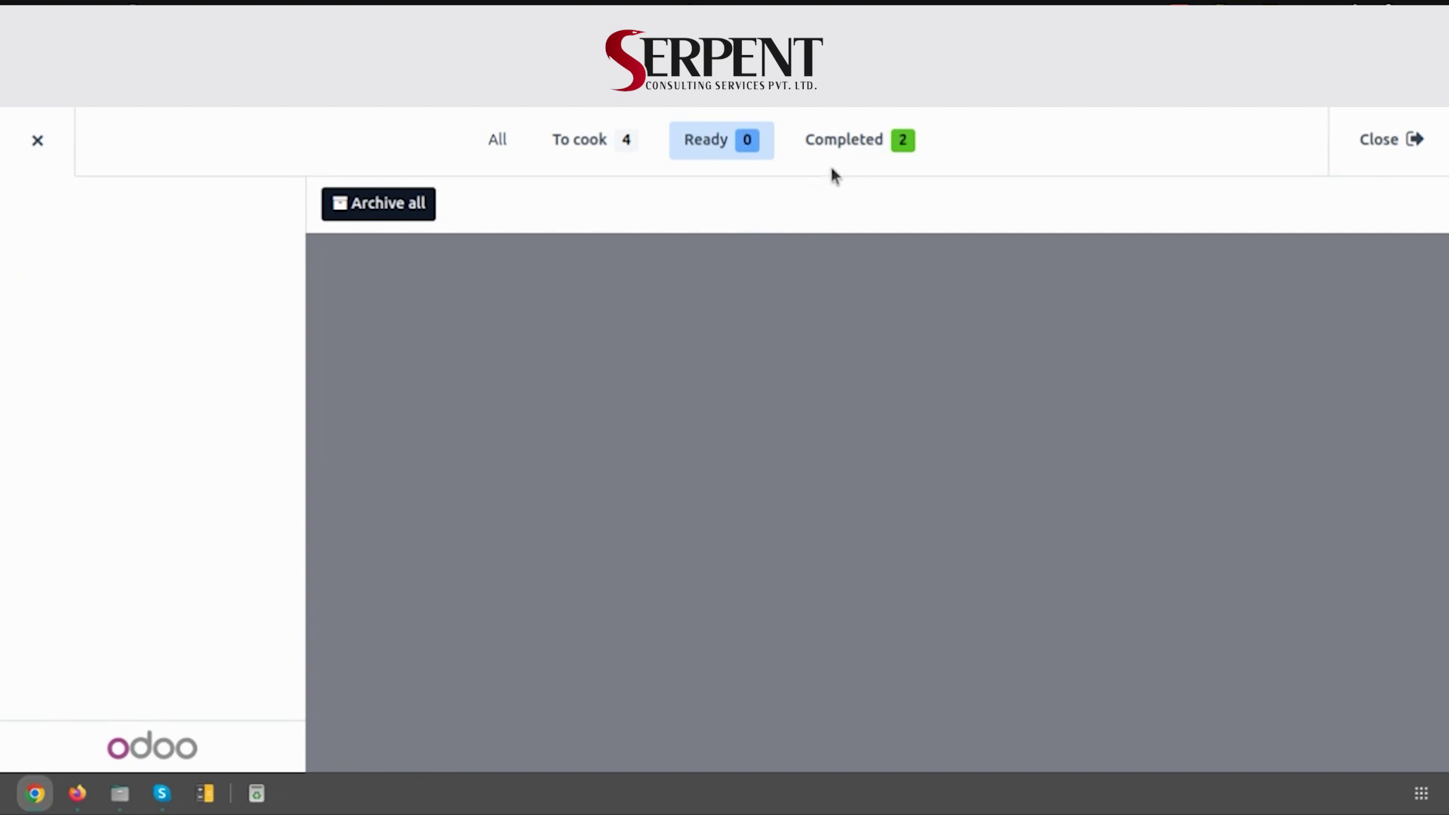
{"action": "left_click", "coordinate": [858, 144]}
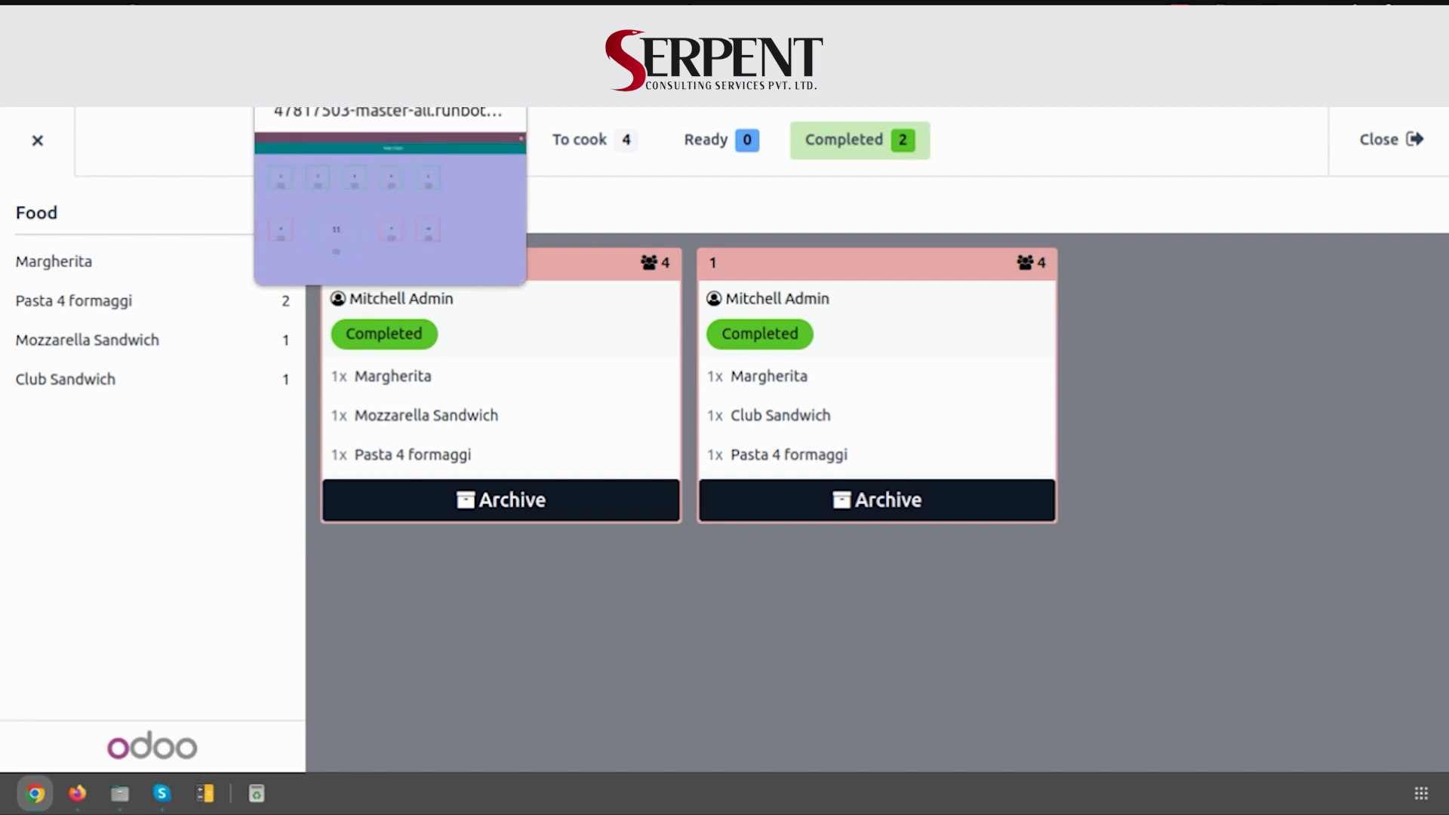
Close the preparation board, return to the home menu and launch the Kitchen Display app
{"action": "left_click", "coordinate": [391, 90]}
{"action": "left_click", "coordinate": [35, 134]}
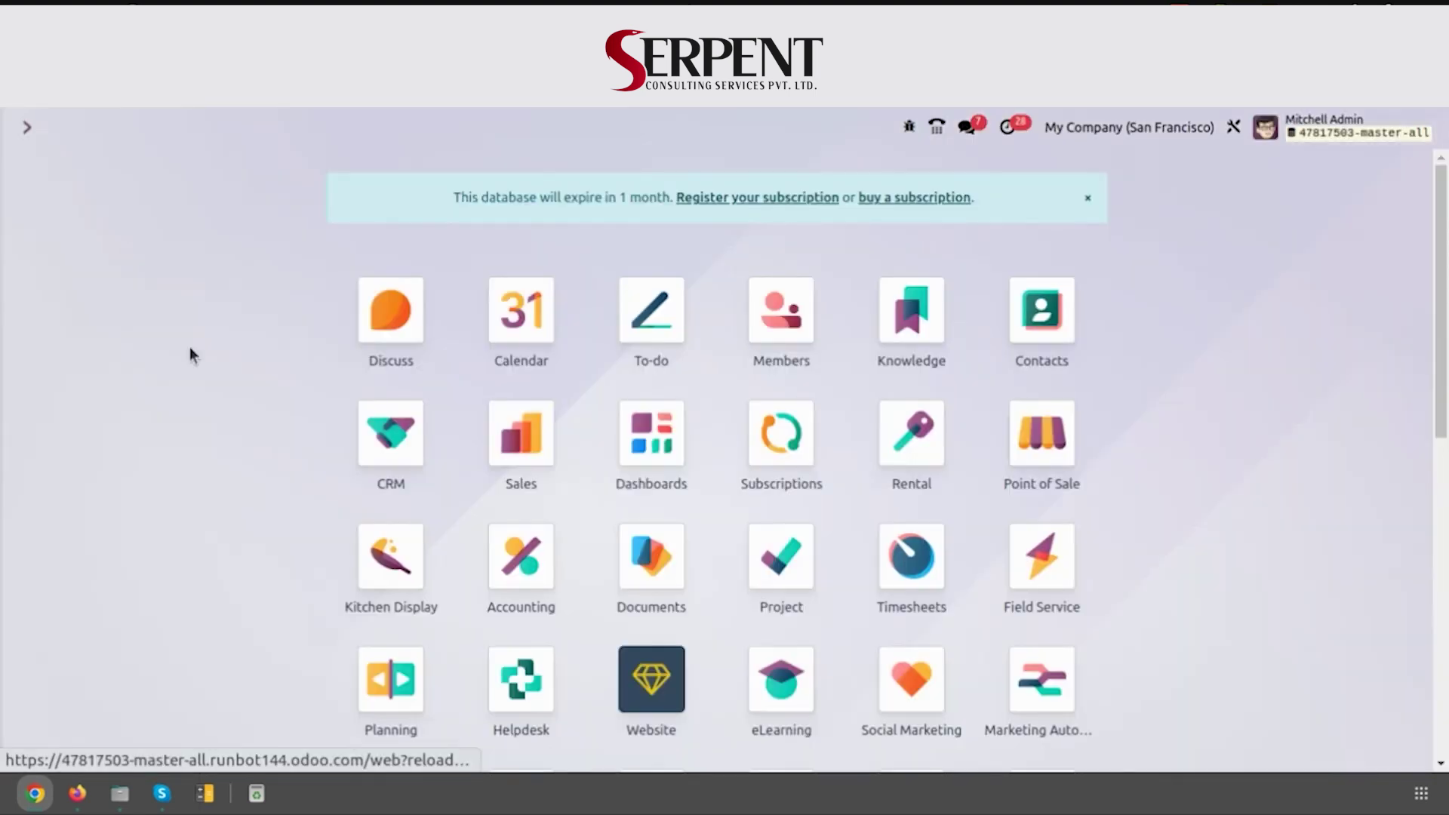
{"action": "left_click", "coordinate": [380, 565]}
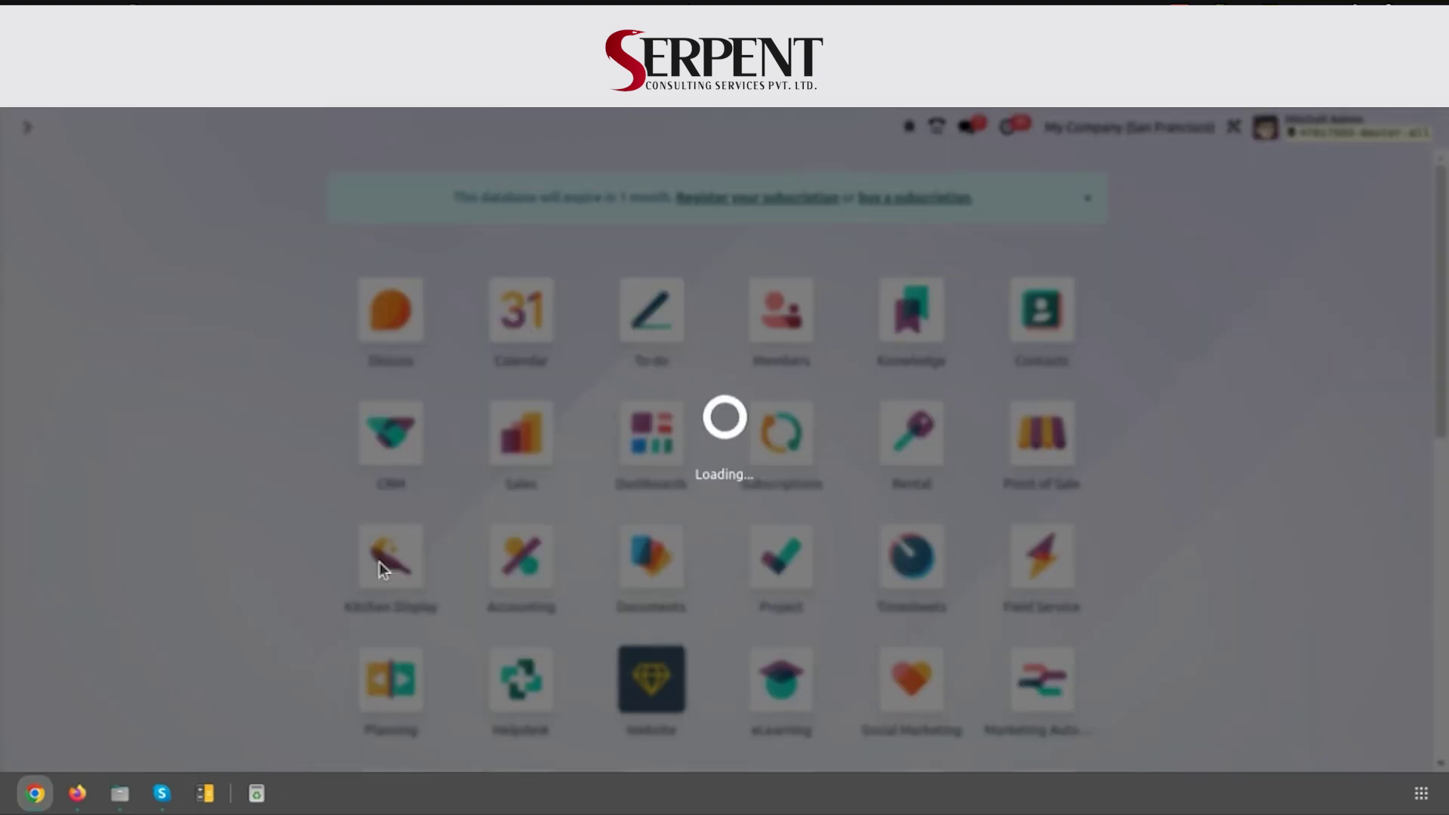